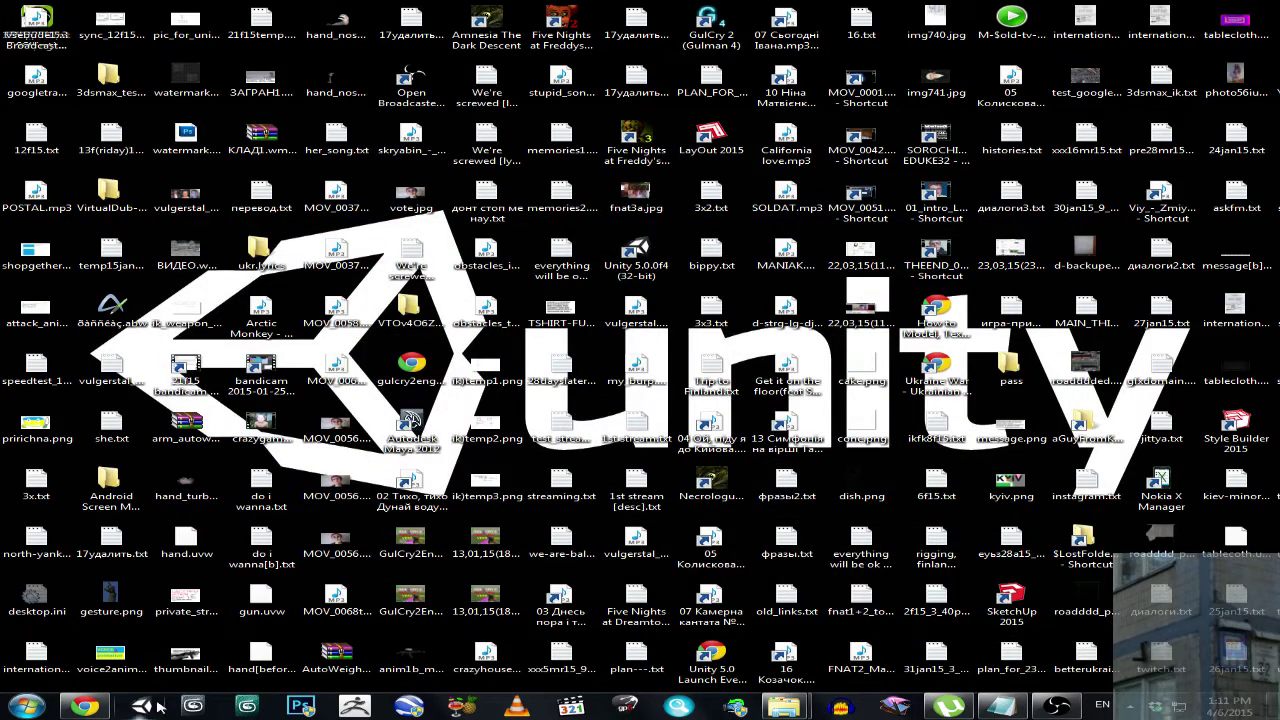
Launch Unity 5 and open the Unity_CarKit project from the launcher's Projects list.
{"action": "left_click", "coordinate": [145, 707]}
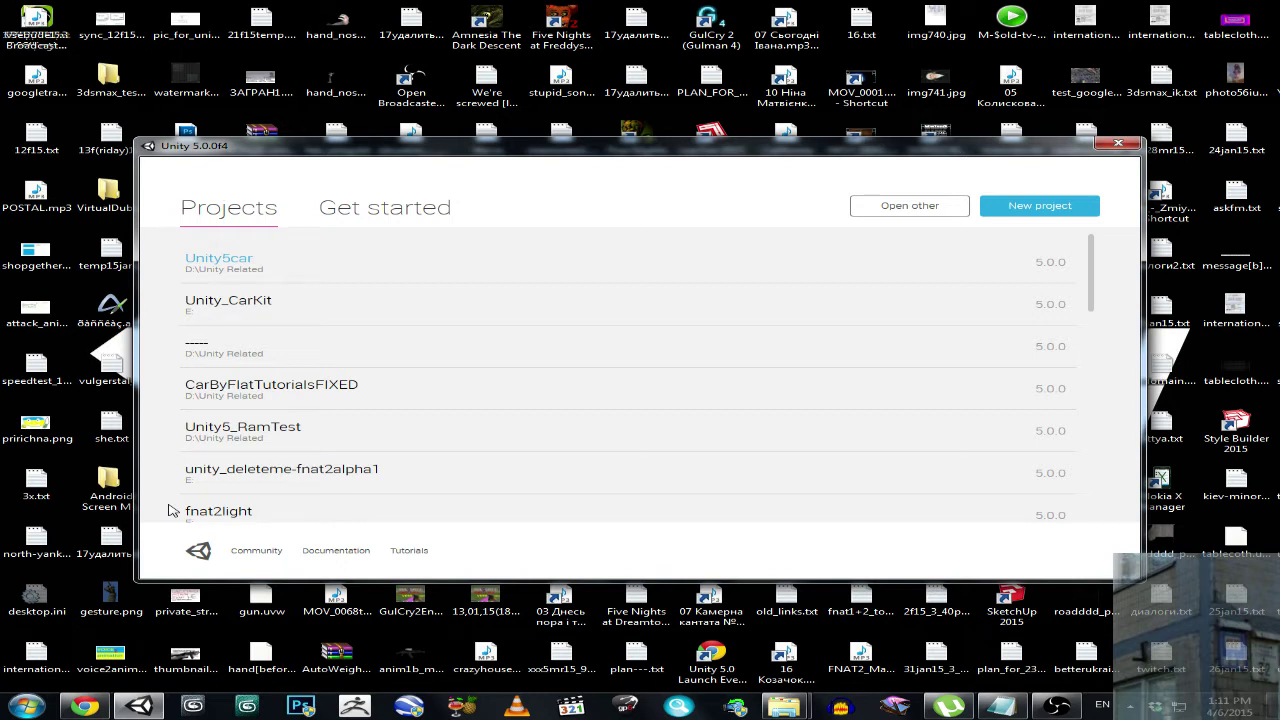
{"action": "left_click", "coordinate": [252, 305]}
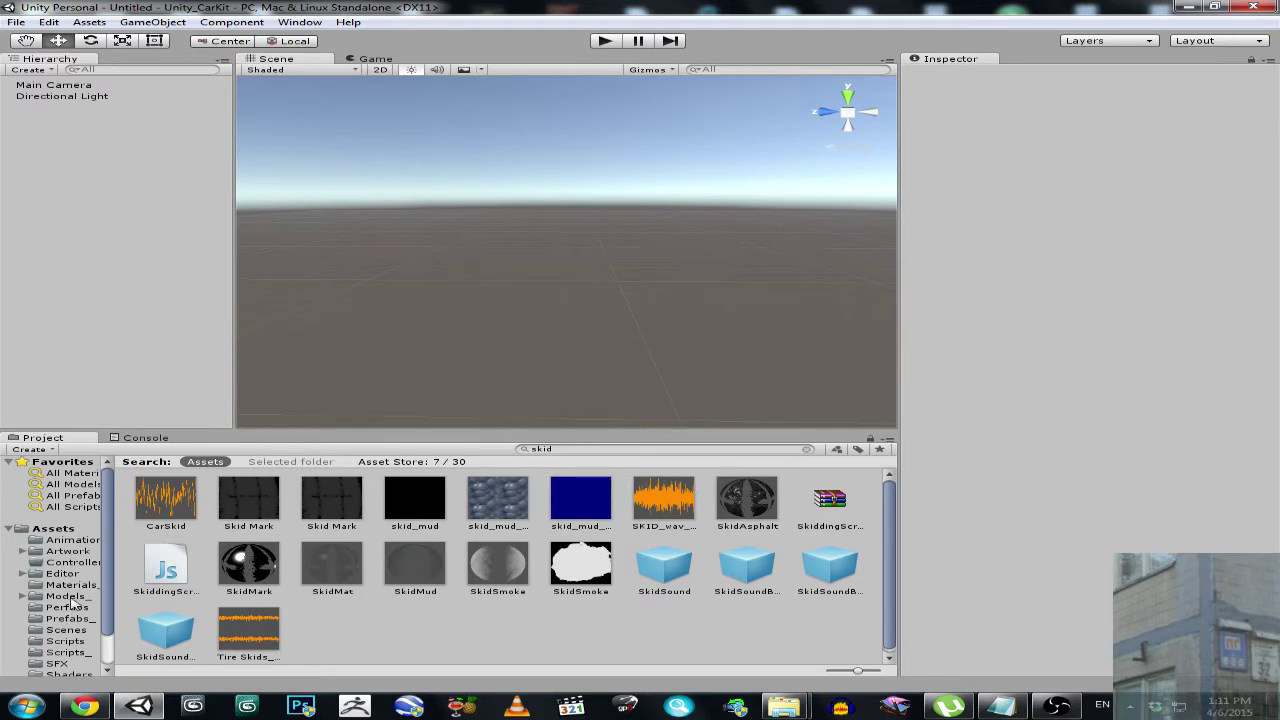
Open the 6ap15_10_05am.unity scene from the Assets/Scenes folder via File > Open Scene.
{"action": "left_click", "coordinate": [66, 630]}
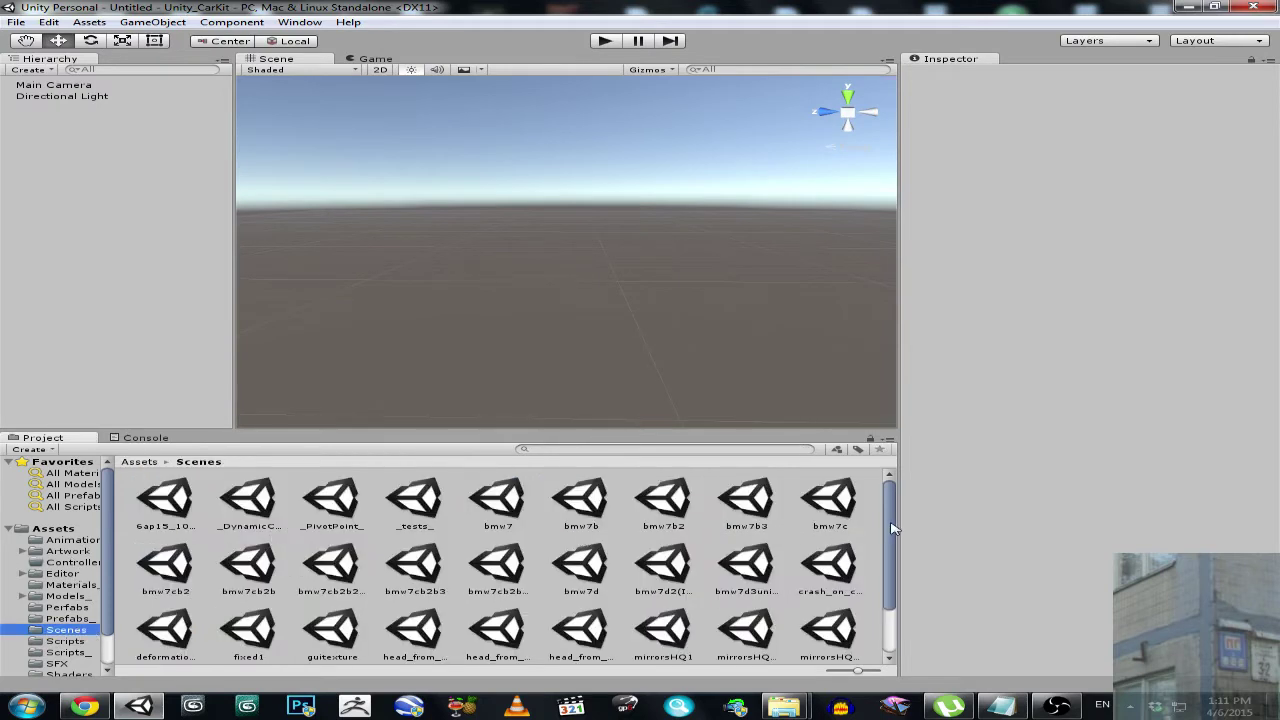
{"action": "scroll", "coordinate": [868, 625], "scroll_direction": "down", "scroll_amount": 2}
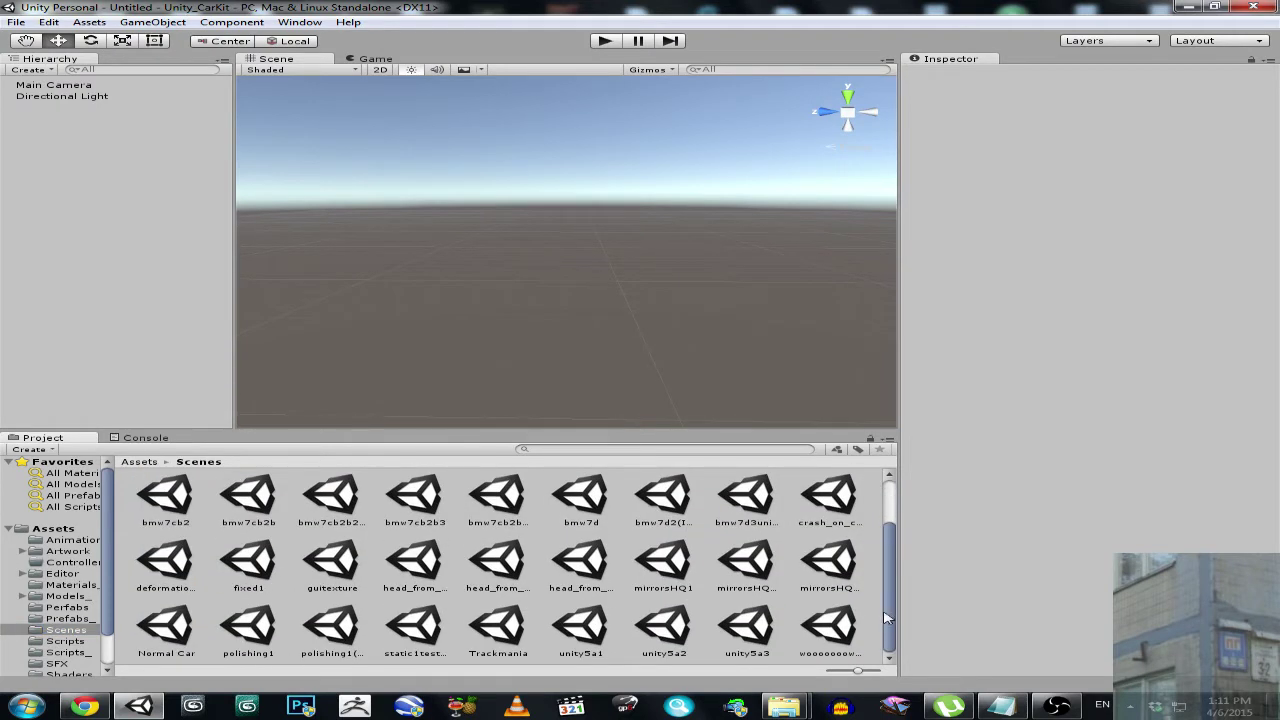
{"action": "scroll", "coordinate": [885, 618], "scroll_direction": "up", "scroll_amount": 2}
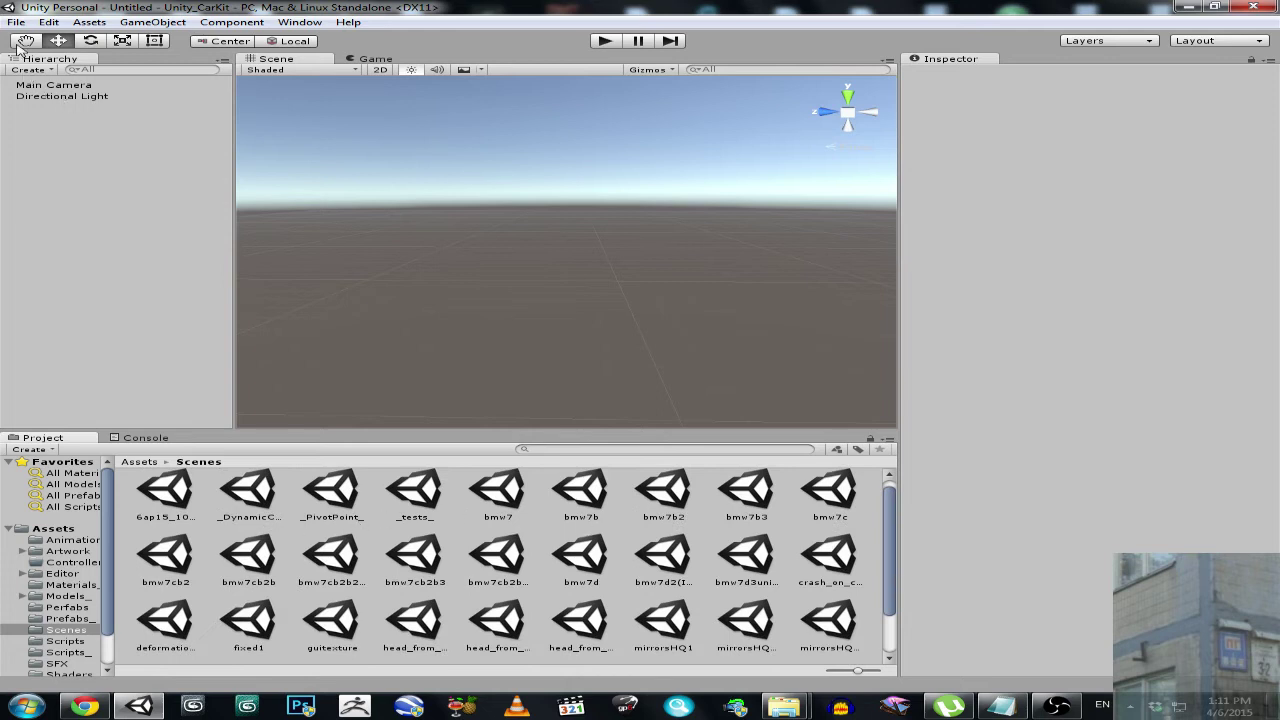
{"action": "left_click", "coordinate": [16, 22]}
{"action": "left_click", "coordinate": [62, 52]}
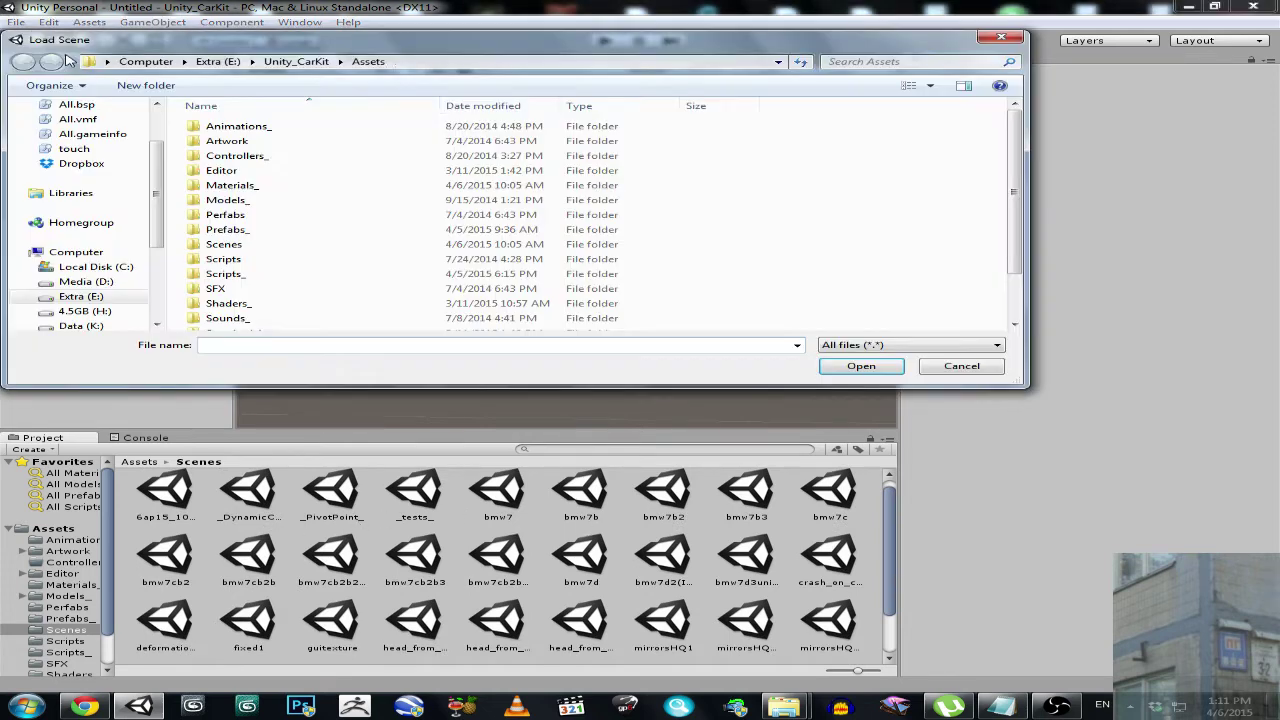
{"action": "left_click", "coordinate": [220, 250]}
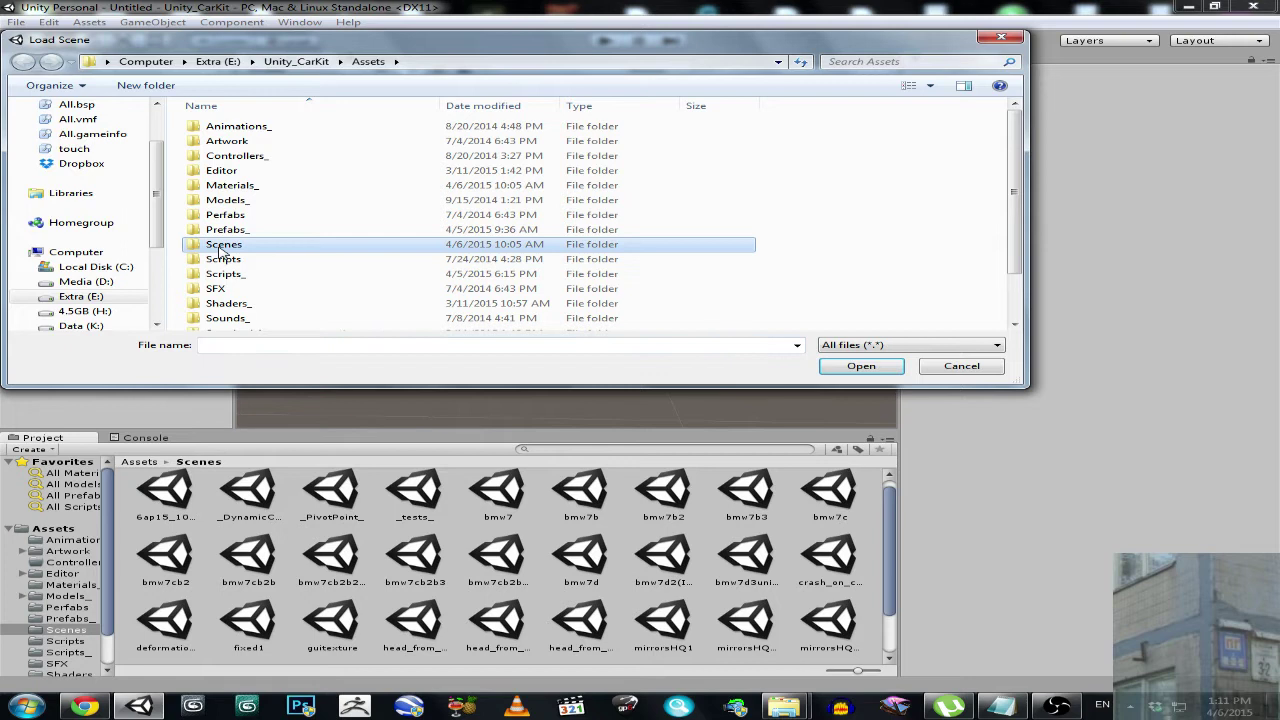
{"action": "double_click", "coordinate": [220, 250]}
{"action": "left_click", "coordinate": [476, 105]}
{"action": "left_click", "coordinate": [470, 105]}
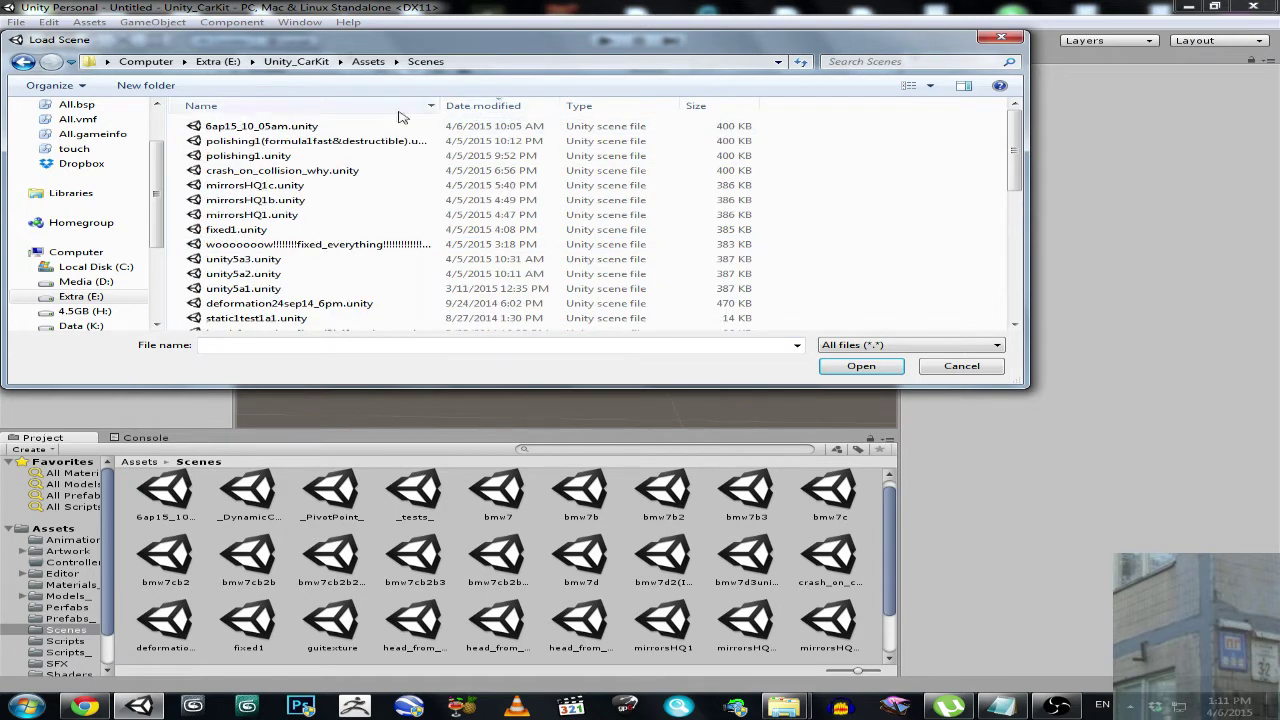
{"action": "left_click", "coordinate": [262, 127]}
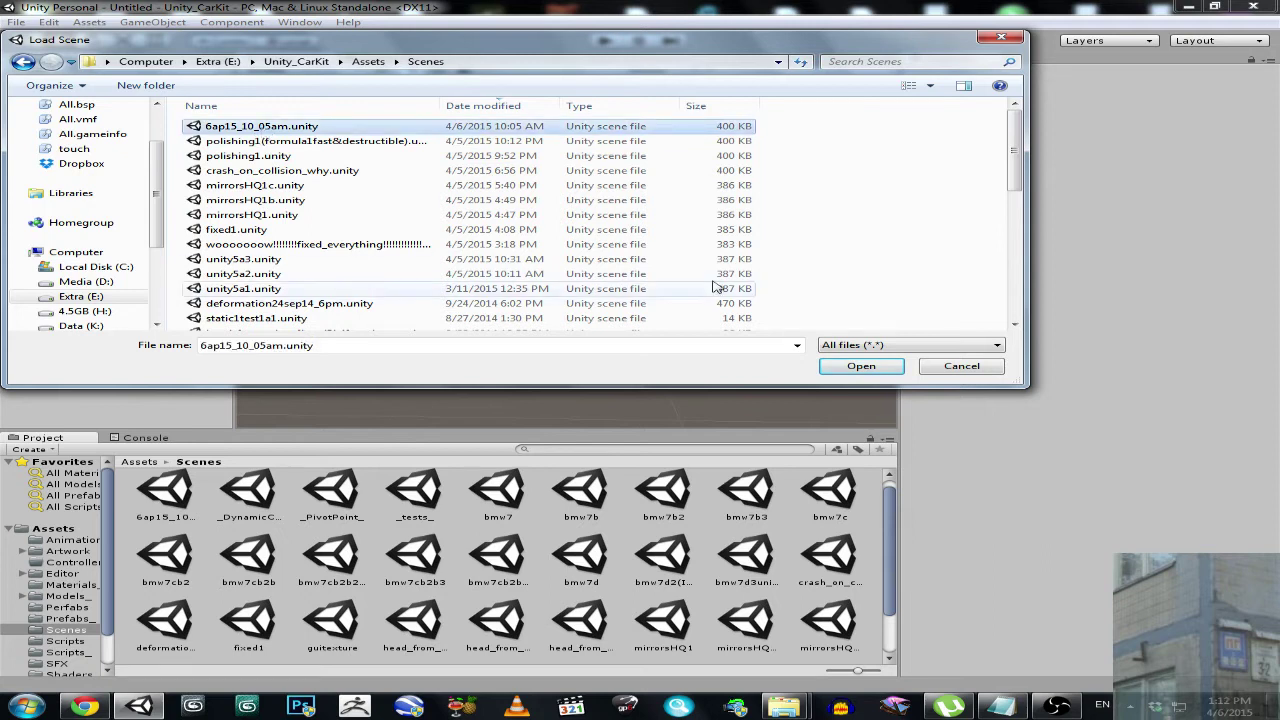
{"action": "left_click", "coordinate": [840, 366]}
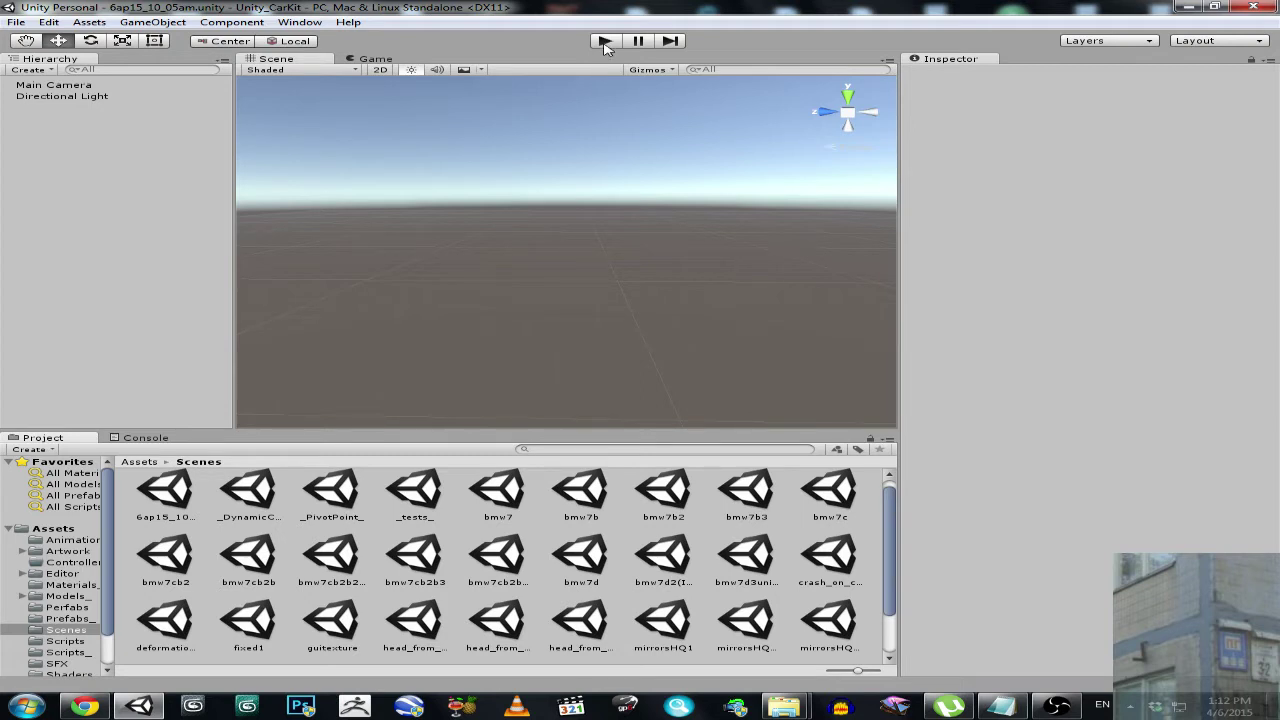
Play-test in a maximized Game view with chase camera, driving onto the blue ramp, then stop.
{"action": "left_click", "coordinate": [605, 41]}
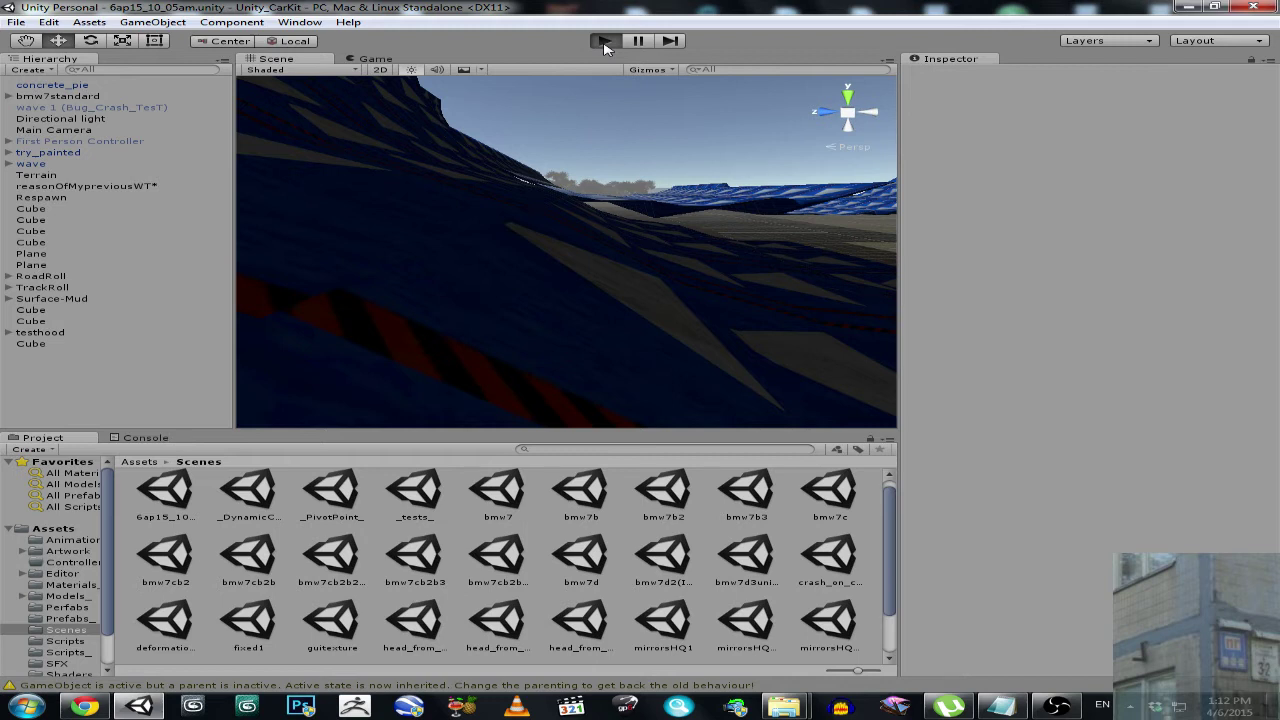
{"action": "key", "text": "c"}
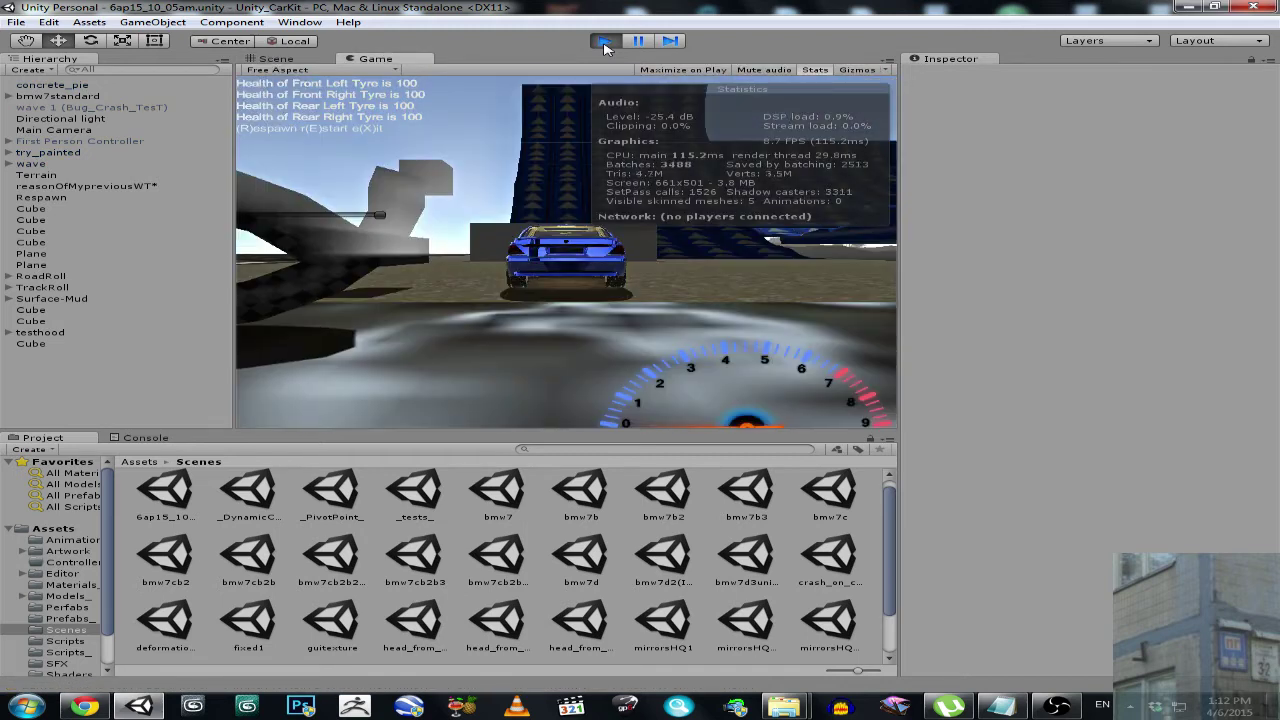
{"action": "right_click", "coordinate": [414, 58]}
{"action": "left_click", "coordinate": [460, 66]}
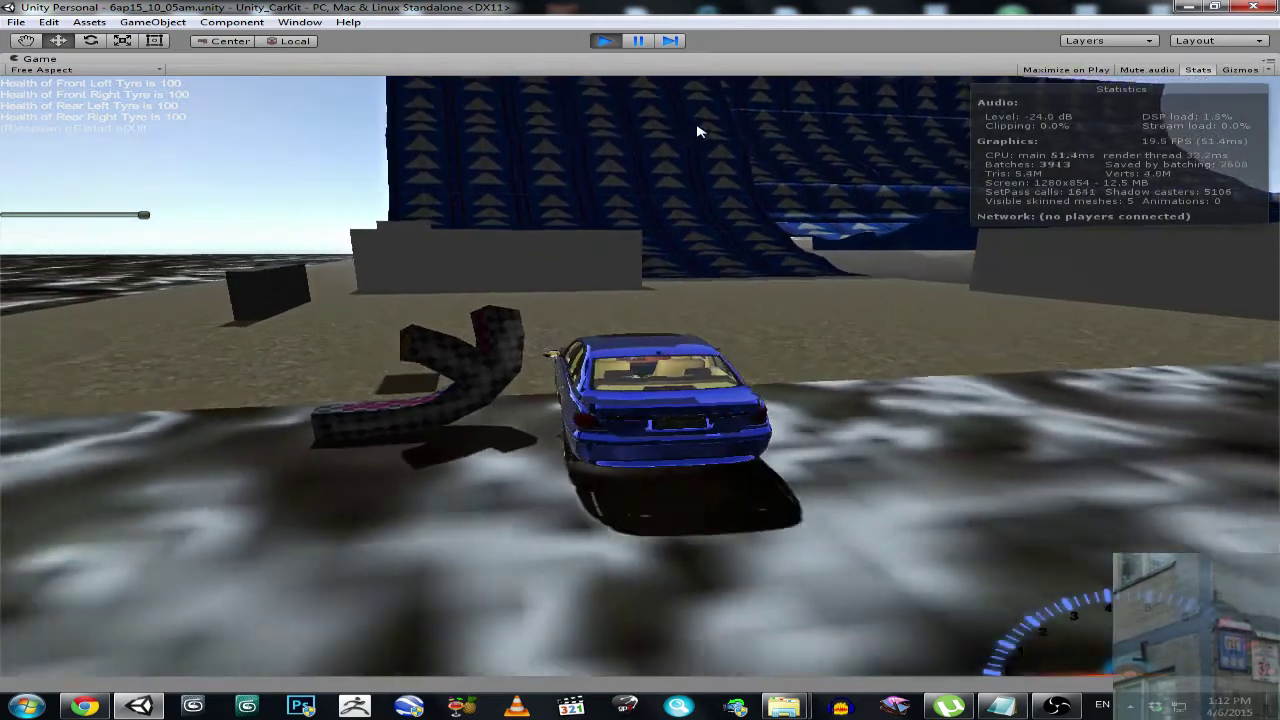
{"action": "key", "text": "Up"}
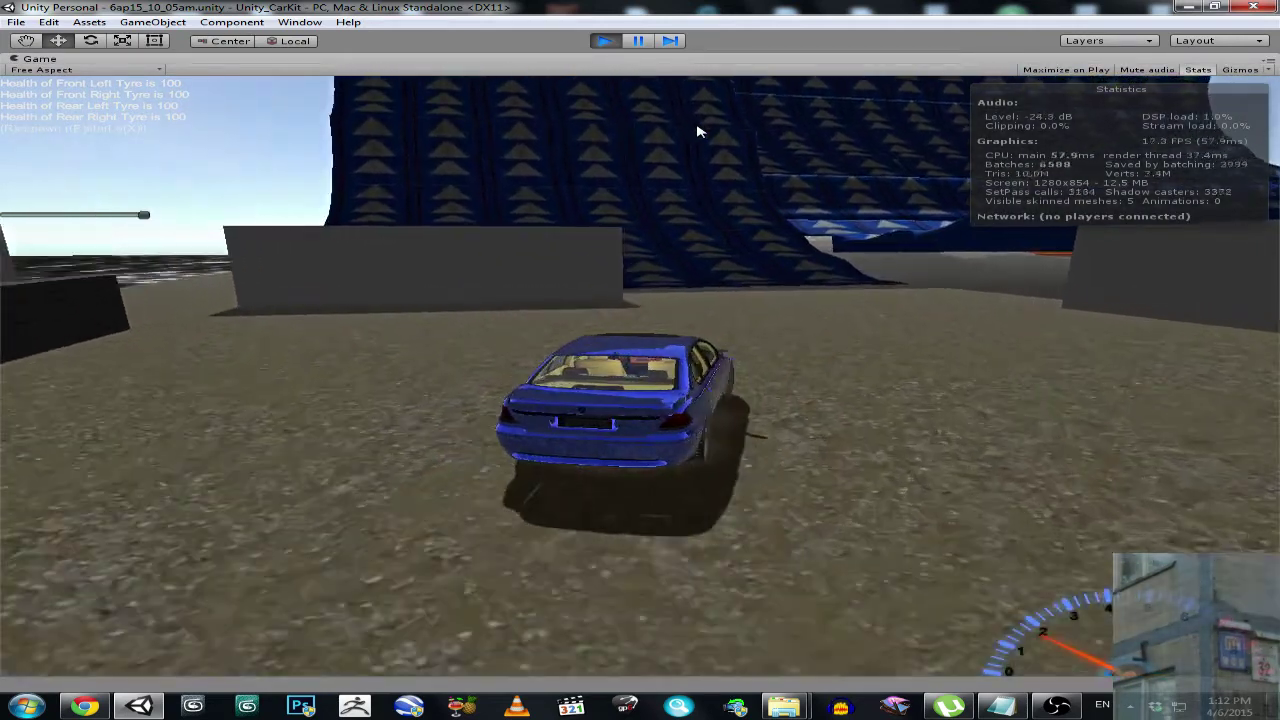
{"action": "key", "text": "Left"}
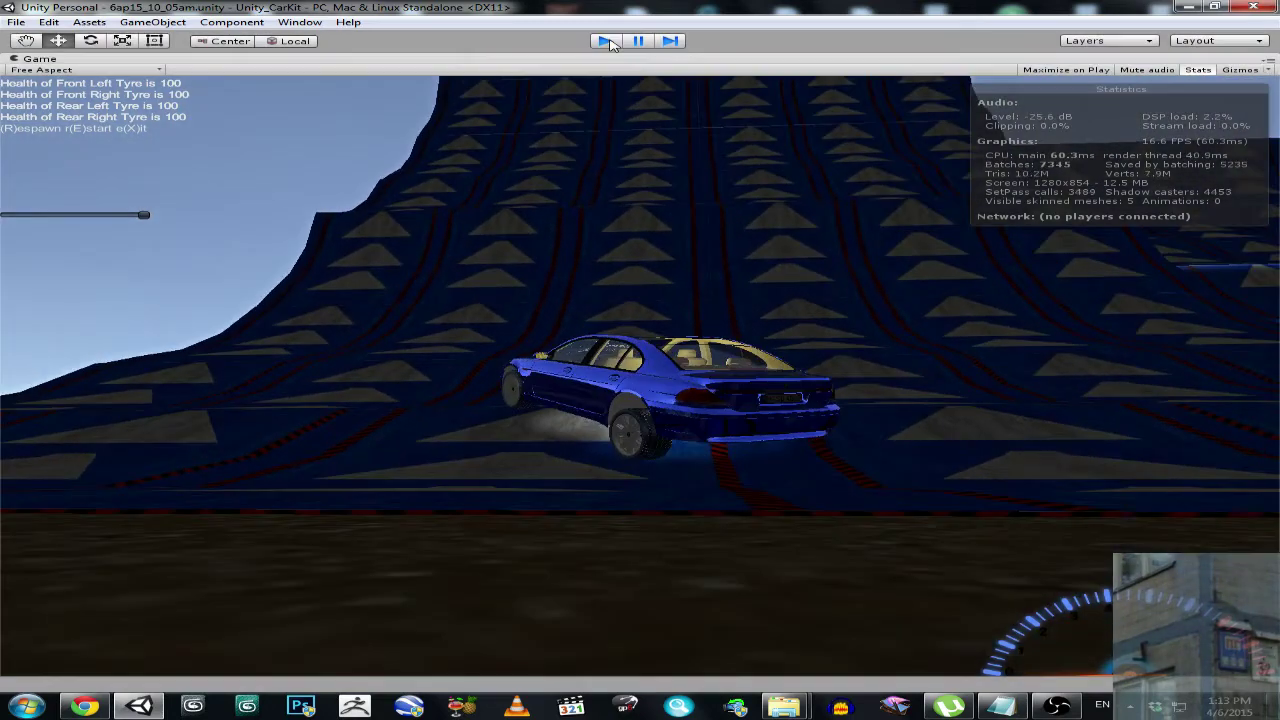
{"action": "left_click", "coordinate": [606, 41]}
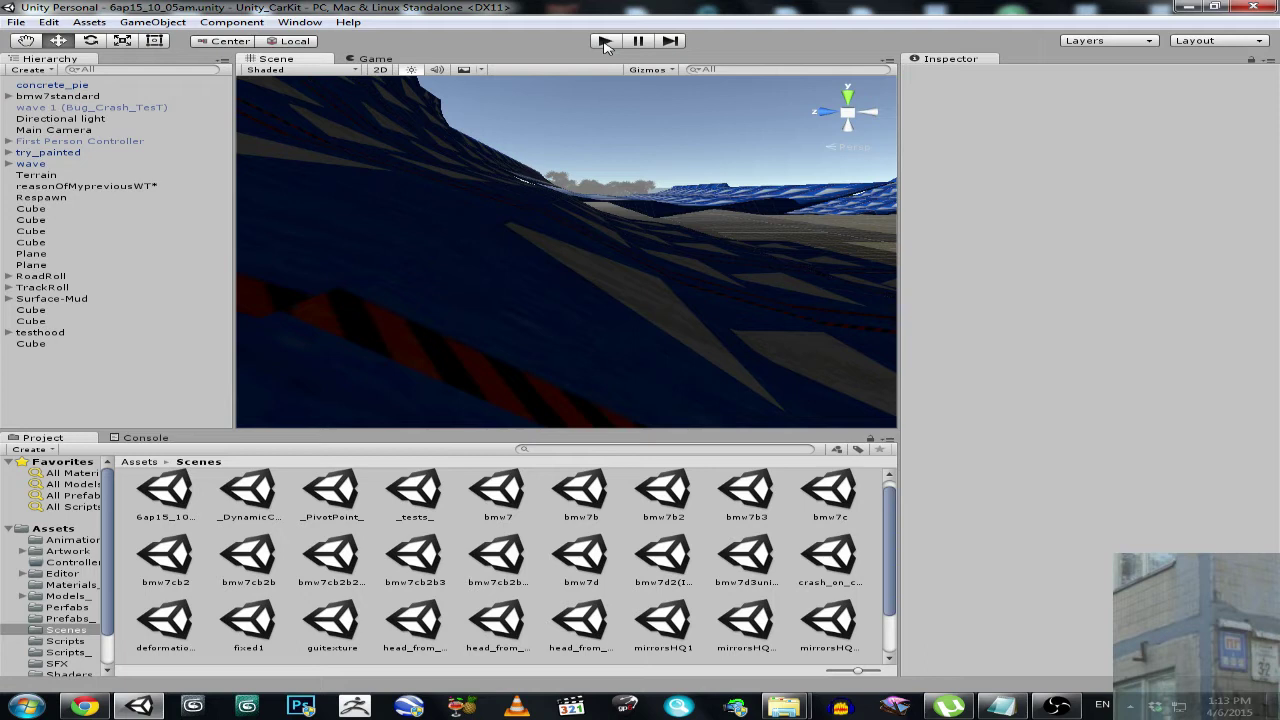
Start a new project and set its location to drive D:\.
{"action": "left_click", "coordinate": [16, 22]}
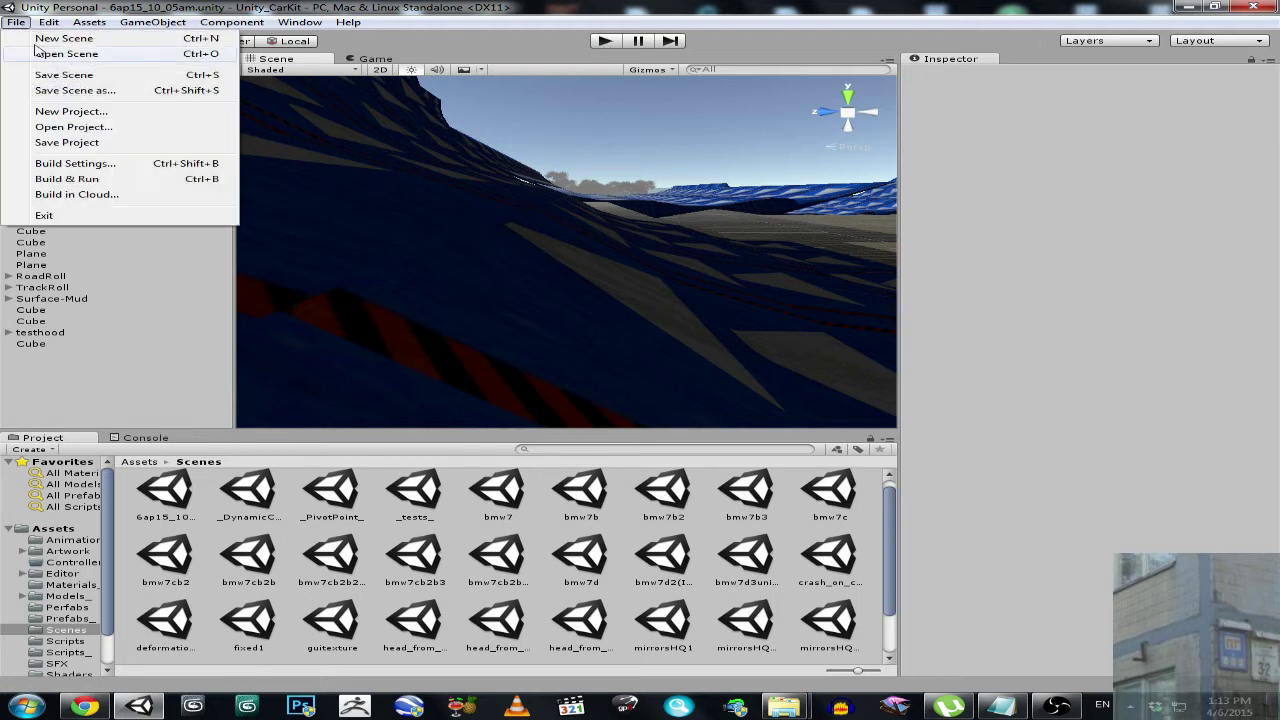
{"action": "left_click", "coordinate": [70, 111]}
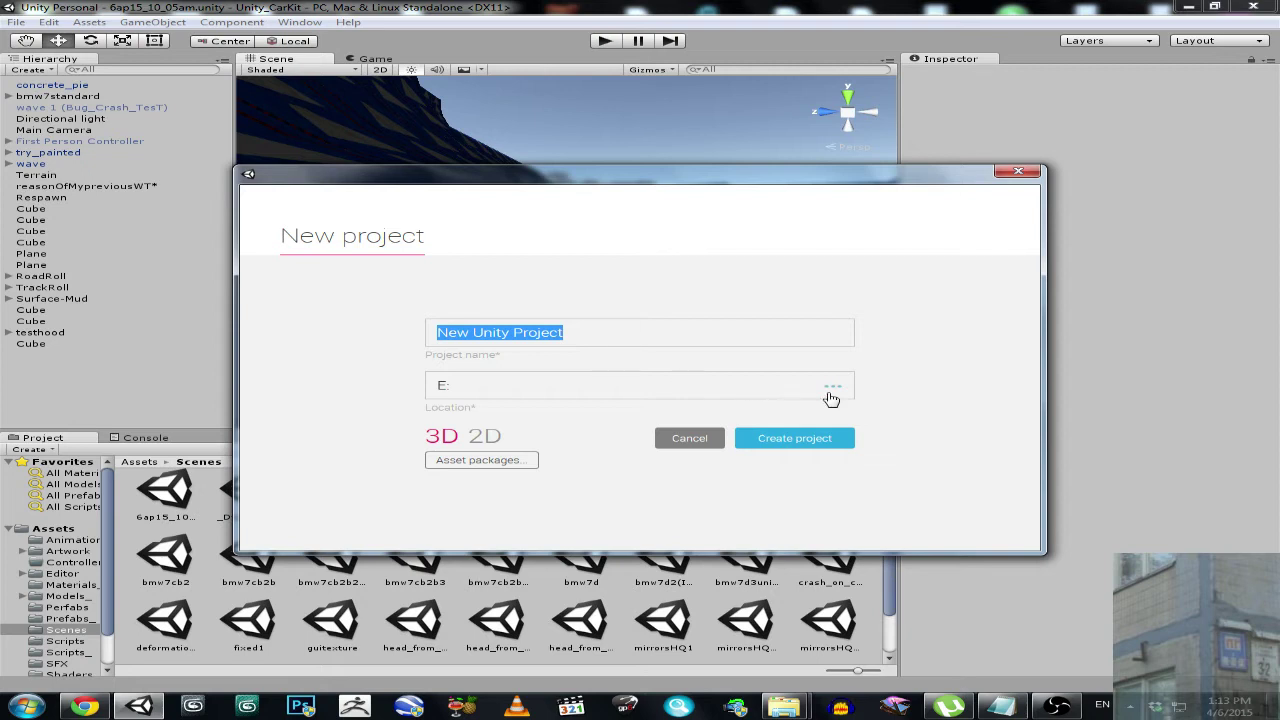
{"action": "left_click", "coordinate": [830, 392]}
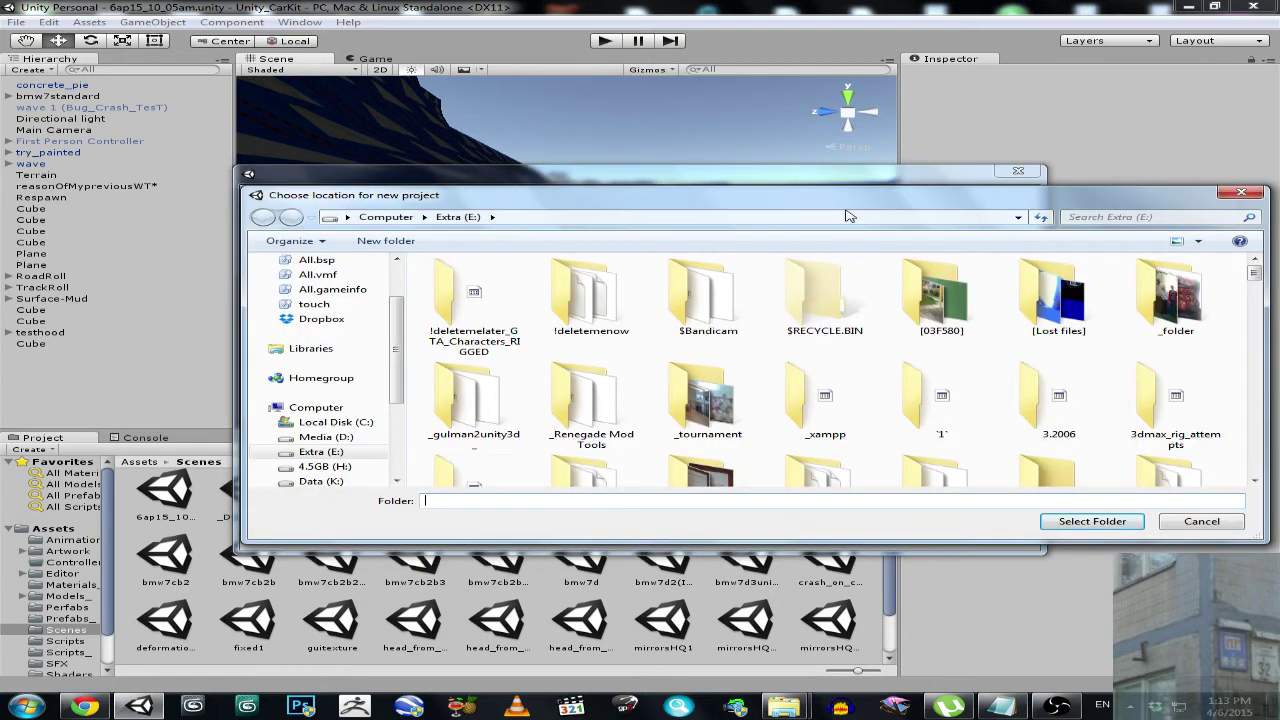
{"action": "left_click_drag", "start_coordinate": [855, 205], "coordinate": [715, 349]}
{"action": "left_click", "coordinate": [180, 581]}
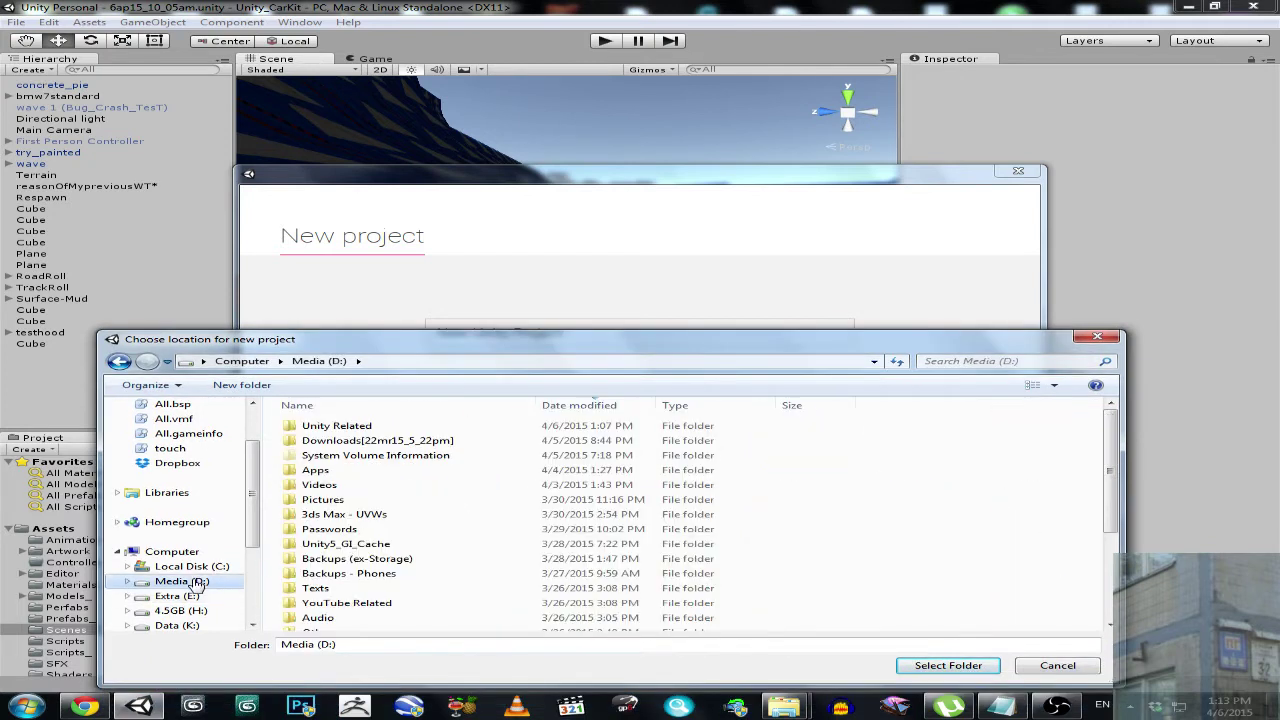
{"action": "left_click", "coordinate": [946, 665]}
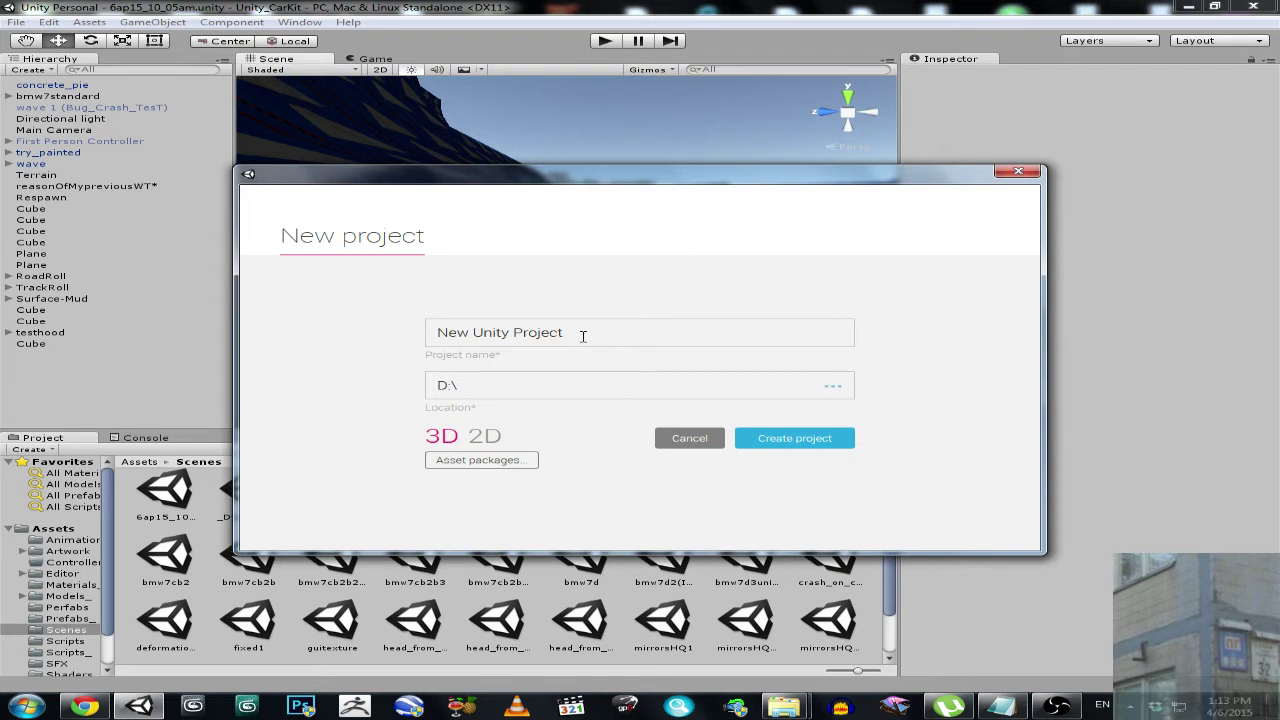
Change the new project's location to the D:\Unity Related folder.
{"action": "left_click", "coordinate": [836, 390]}
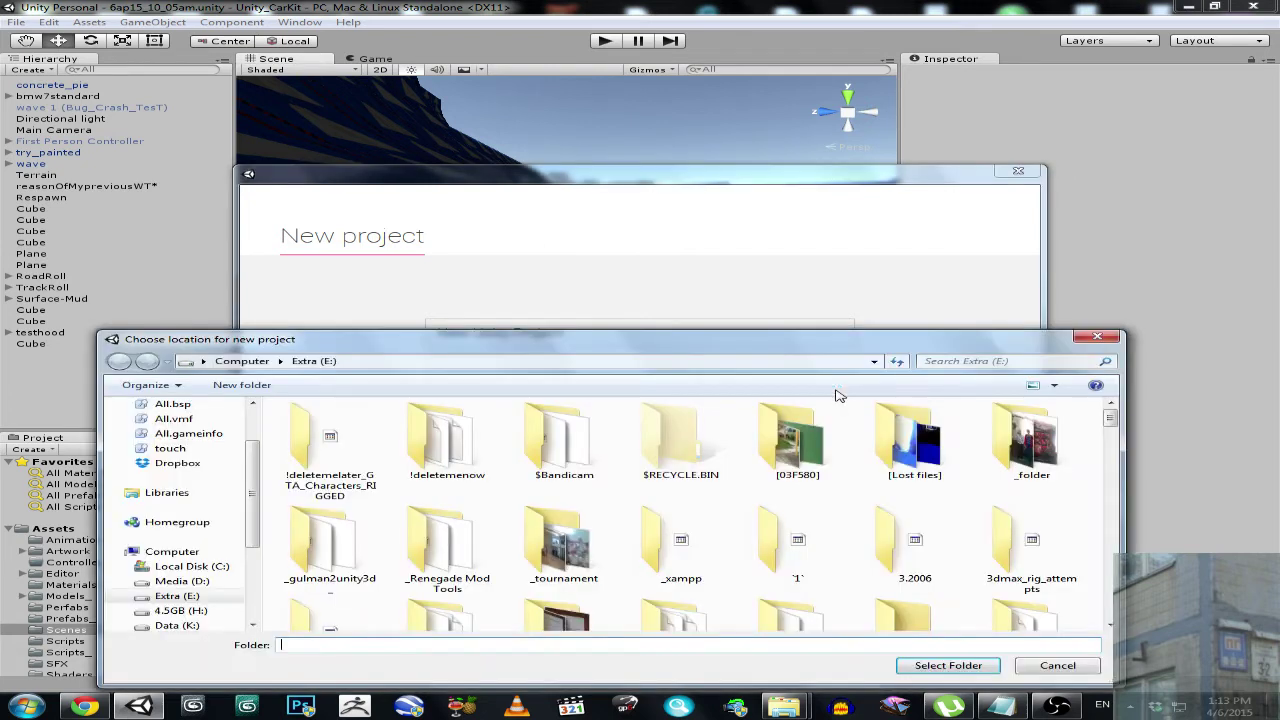
{"action": "left_click", "coordinate": [242, 361]}
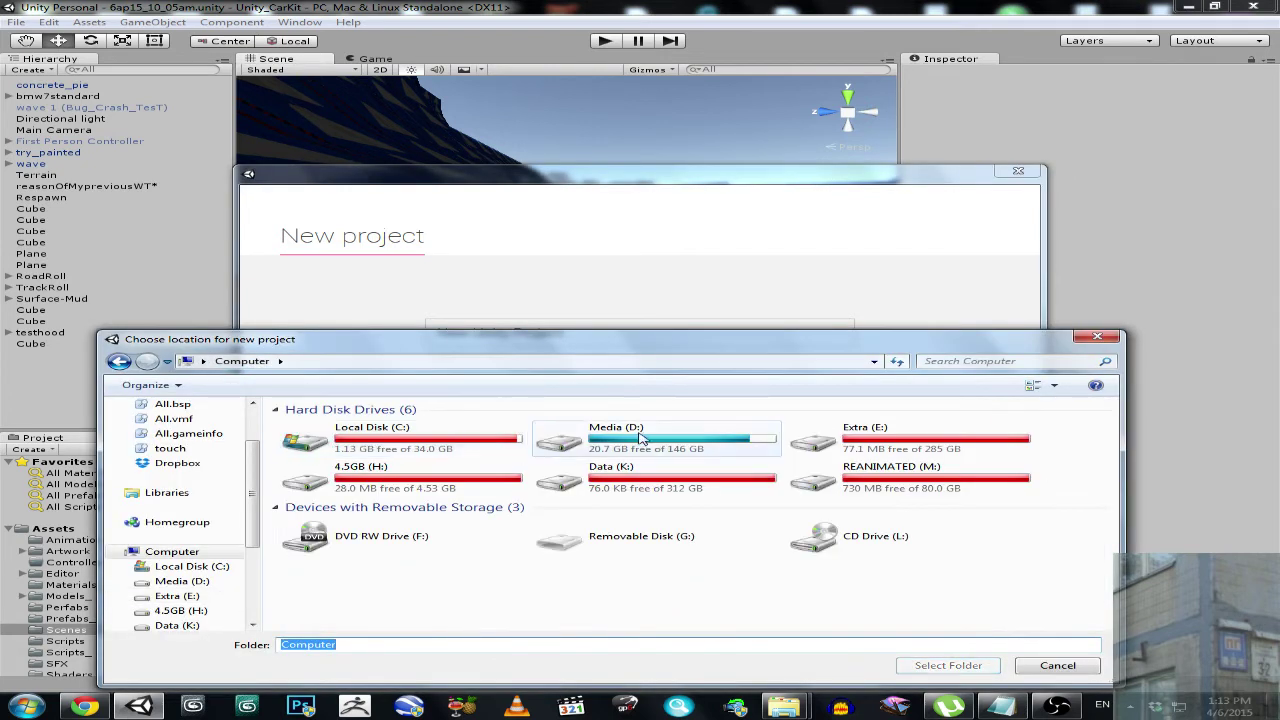
{"action": "double_click", "coordinate": [600, 434]}
{"action": "left_click", "coordinate": [345, 544]}
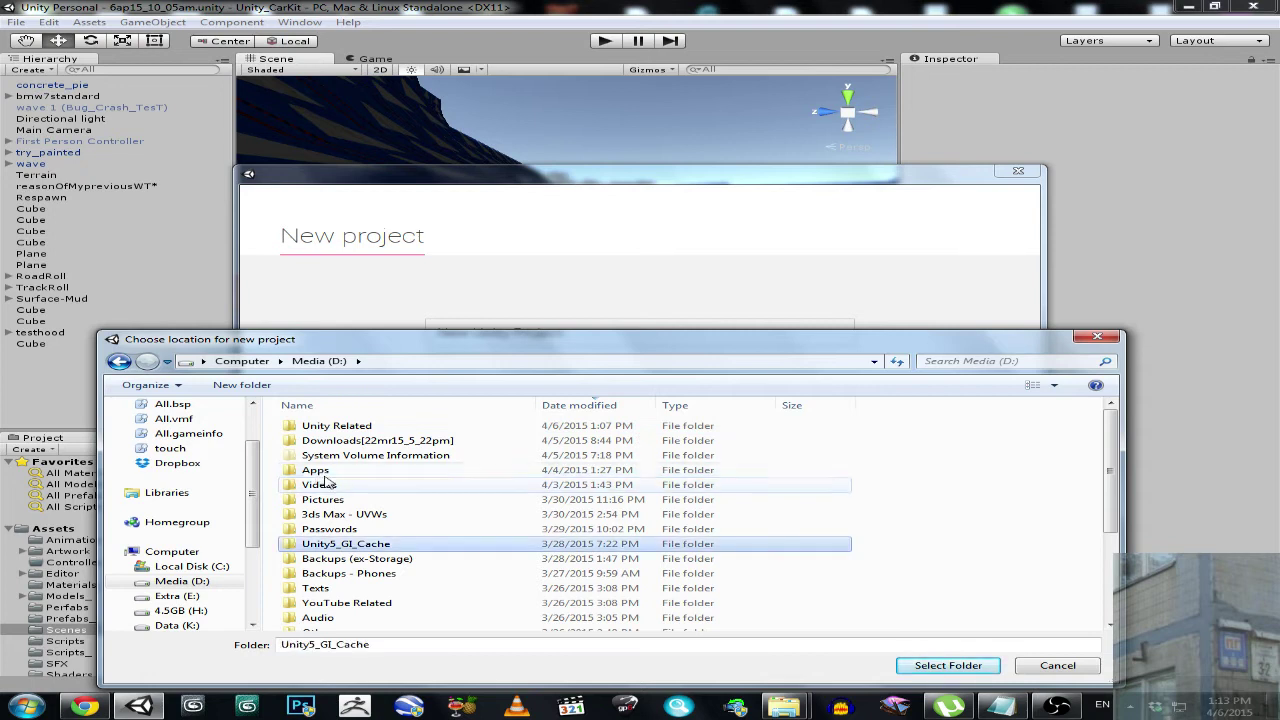
{"action": "key", "text": "u"}
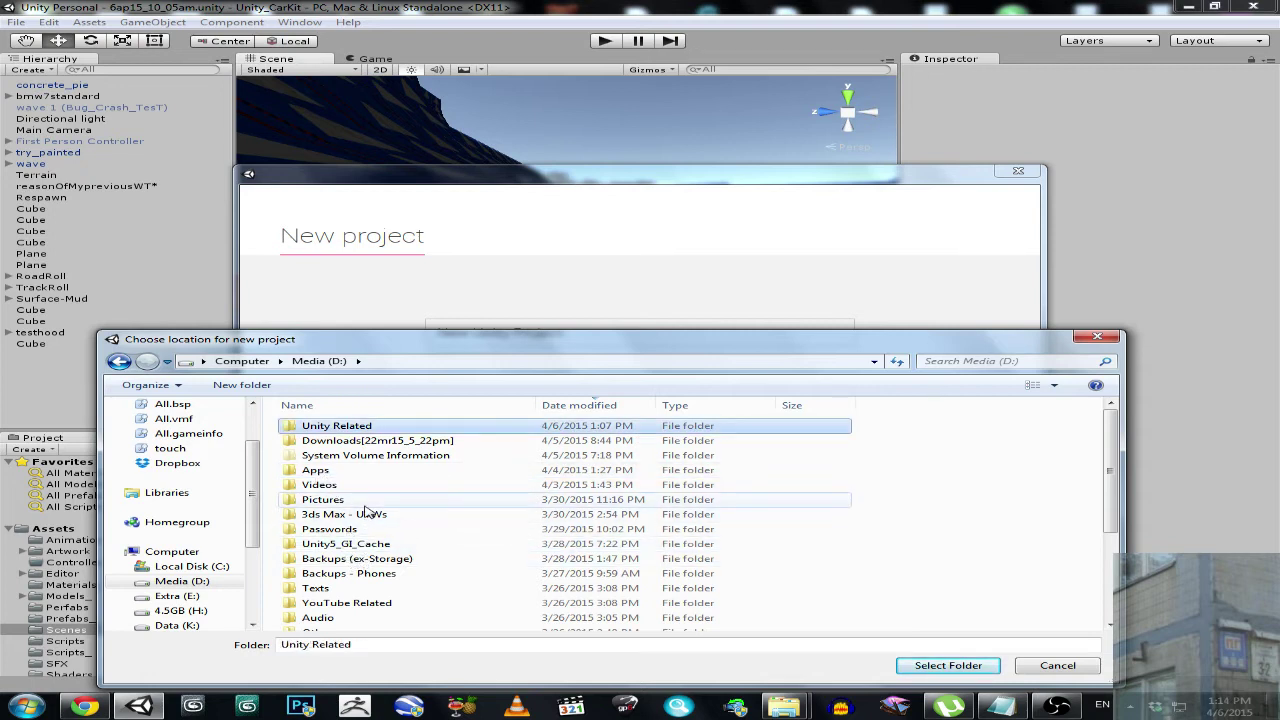
{"action": "key", "text": "u"}
{"action": "left_click", "coordinate": [330, 500]}
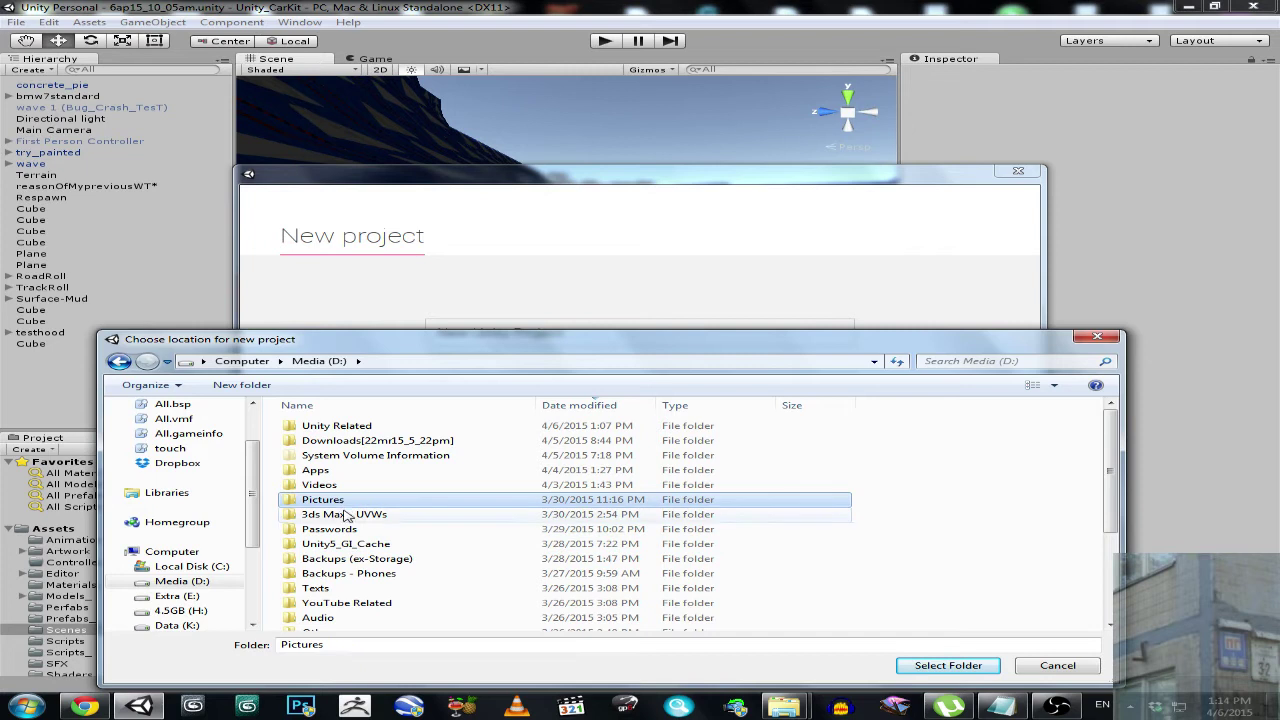
{"action": "scroll", "coordinate": [362, 546], "scroll_direction": "down", "scroll_amount": 3}
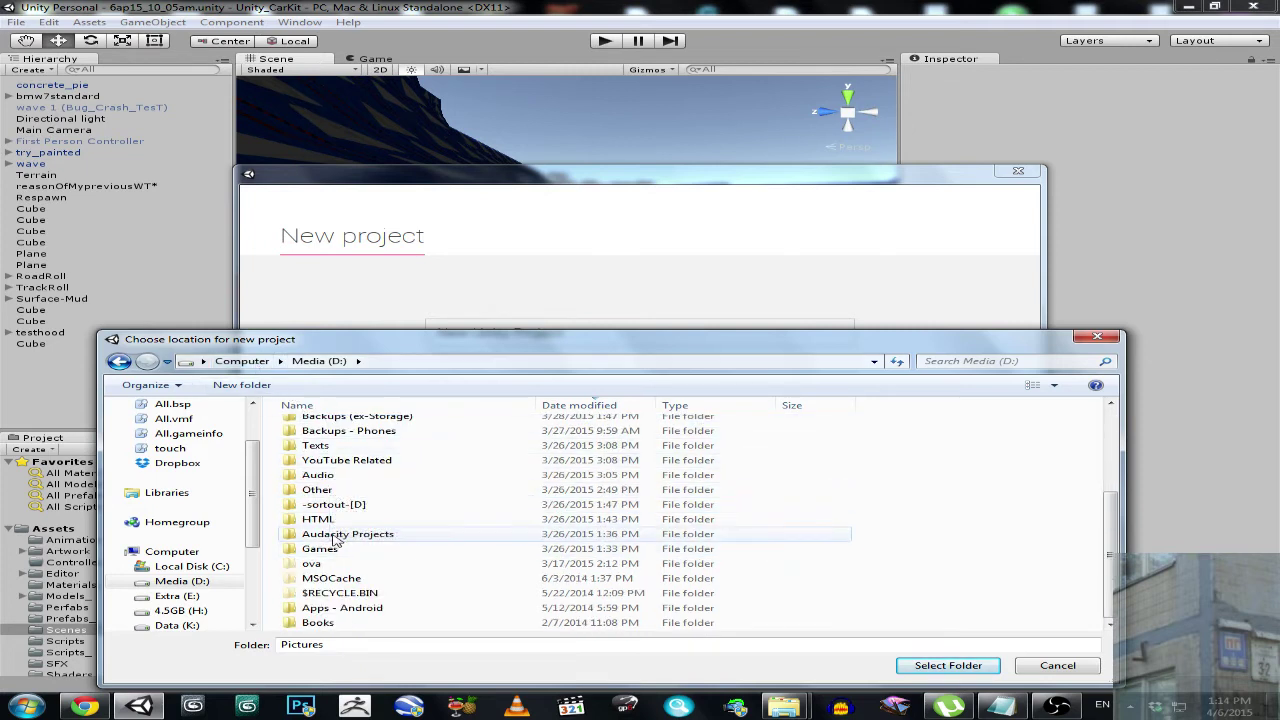
{"action": "left_click", "coordinate": [325, 506]}
{"action": "scroll", "coordinate": [325, 506], "scroll_direction": "up", "scroll_amount": 3}
{"action": "left_click", "coordinate": [330, 425]}
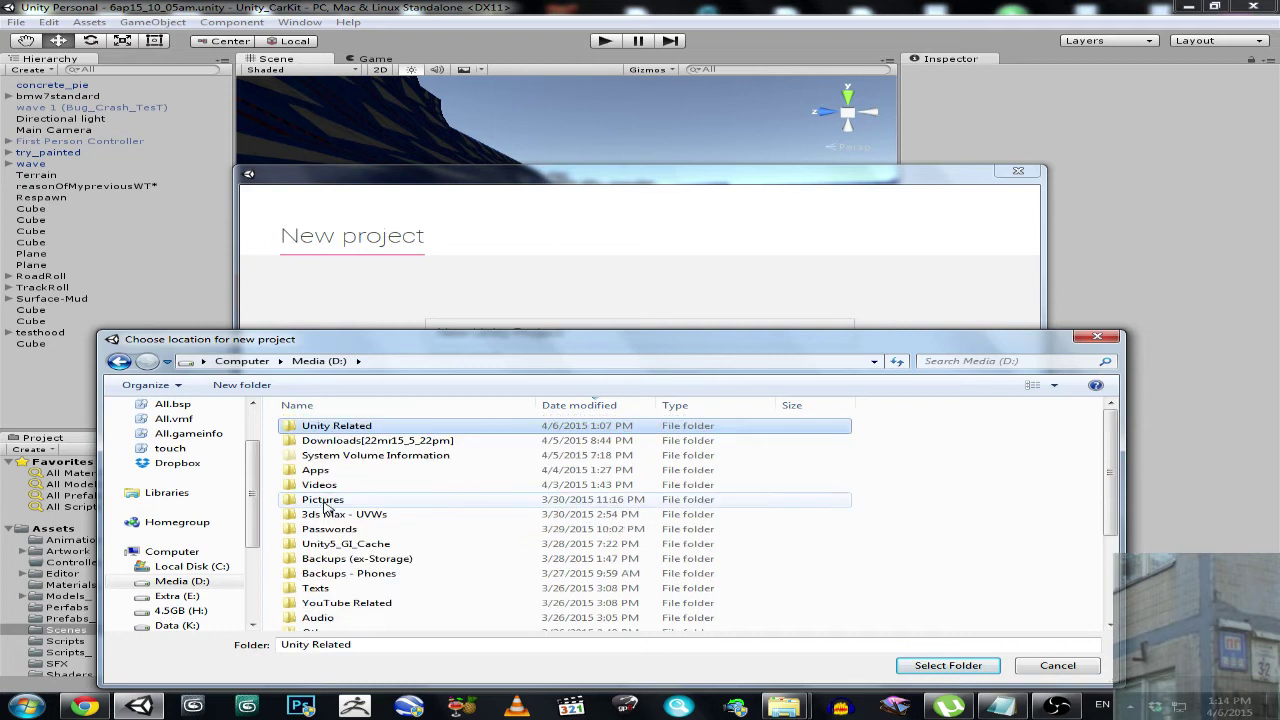
{"action": "double_click", "coordinate": [330, 425]}
{"action": "left_click", "coordinate": [988, 662]}
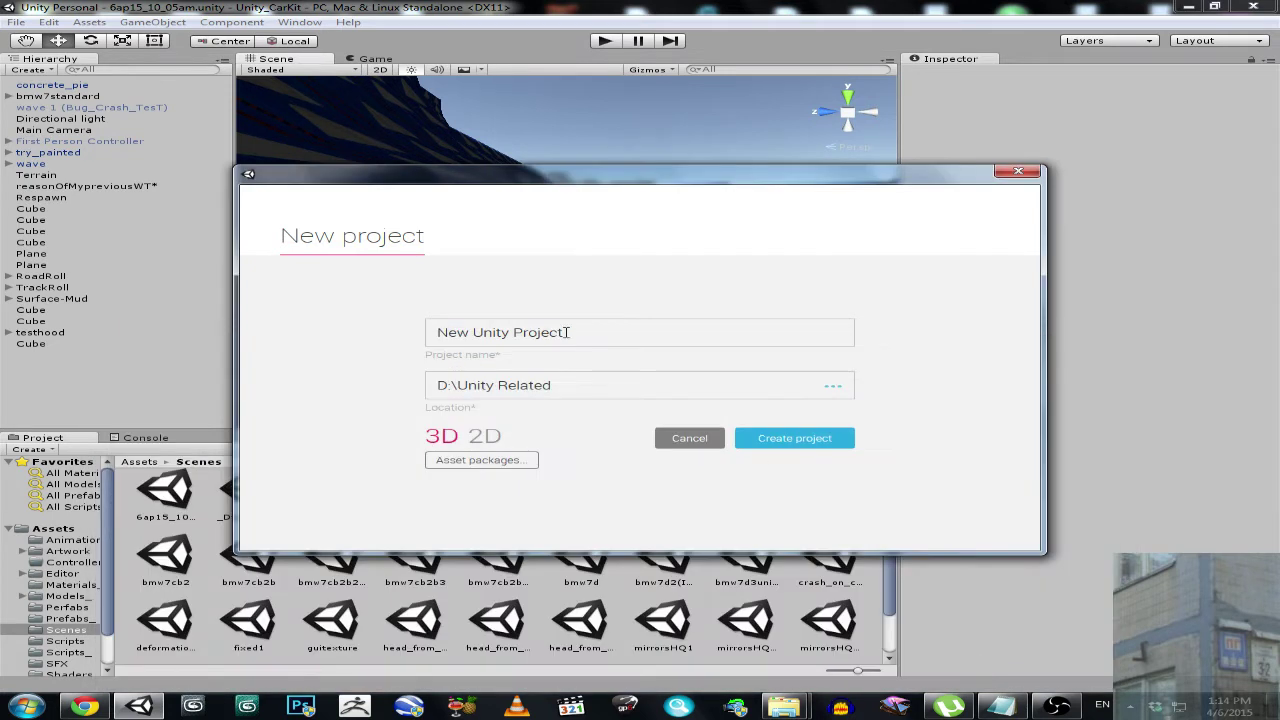
Name the project Grawheels and create it.
{"action": "left_click_drag", "start_coordinate": [593, 333], "coordinate": [348, 331]}
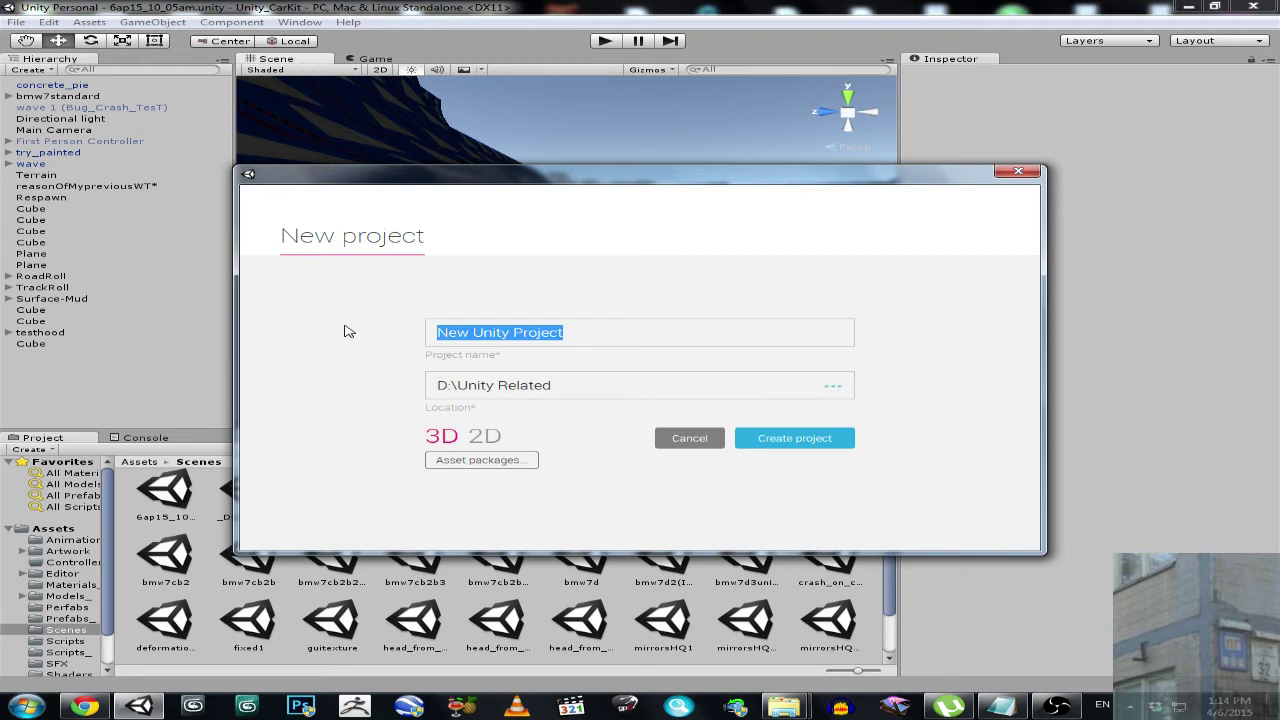
{"action": "type", "text": "G"}
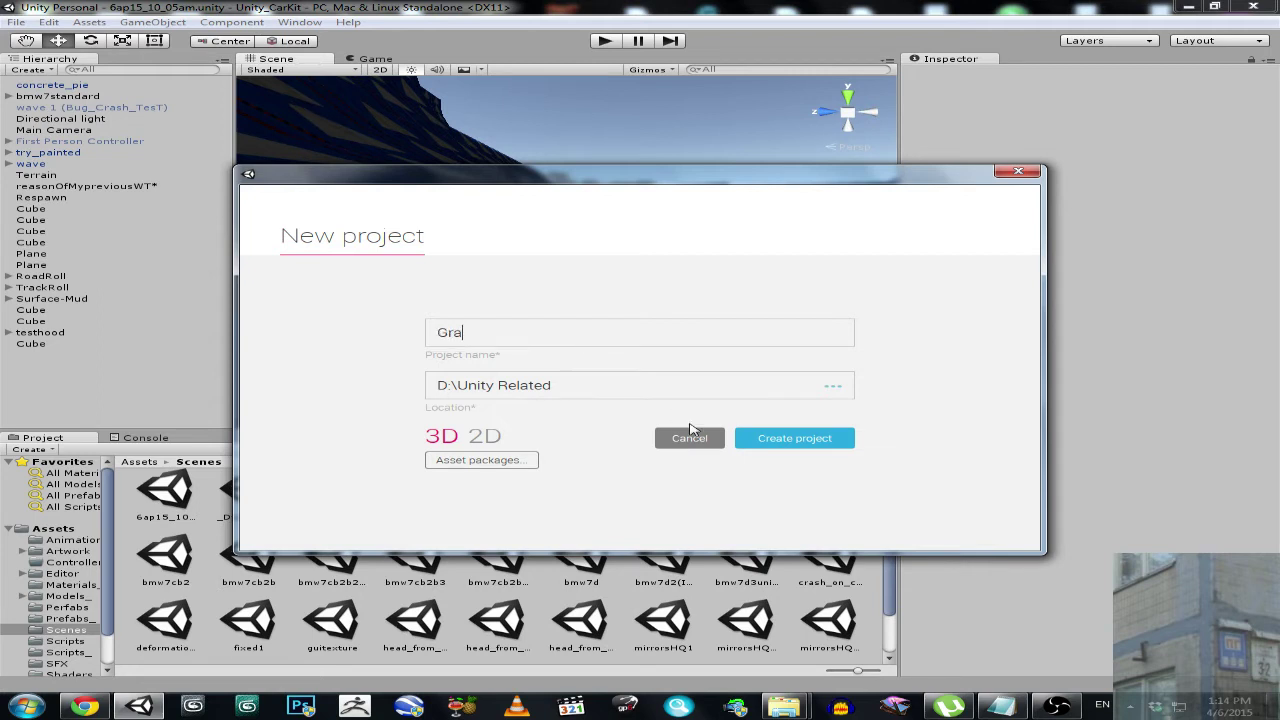
{"action": "type", "text": "rawheels"}
{"action": "left_click_drag", "start_coordinate": [465, 330], "coordinate": [531, 333]}
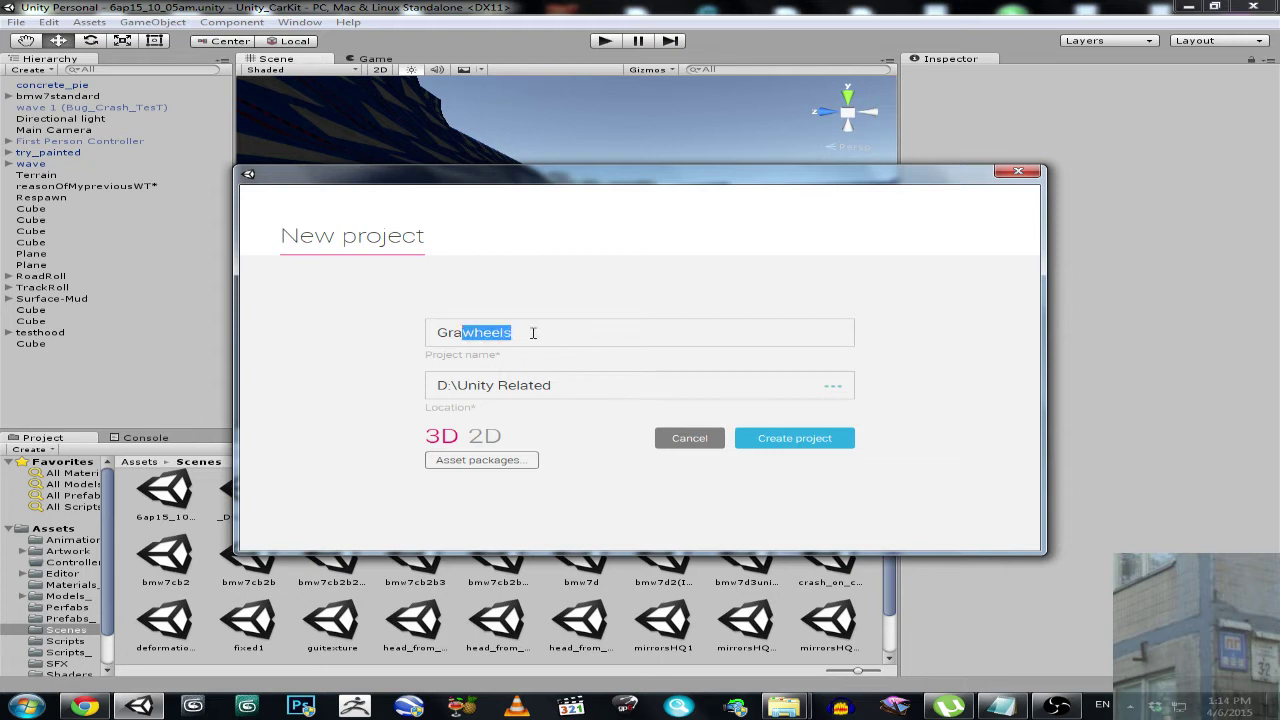
{"action": "left_click", "coordinate": [530, 335]}
{"action": "left_click", "coordinate": [778, 440]}
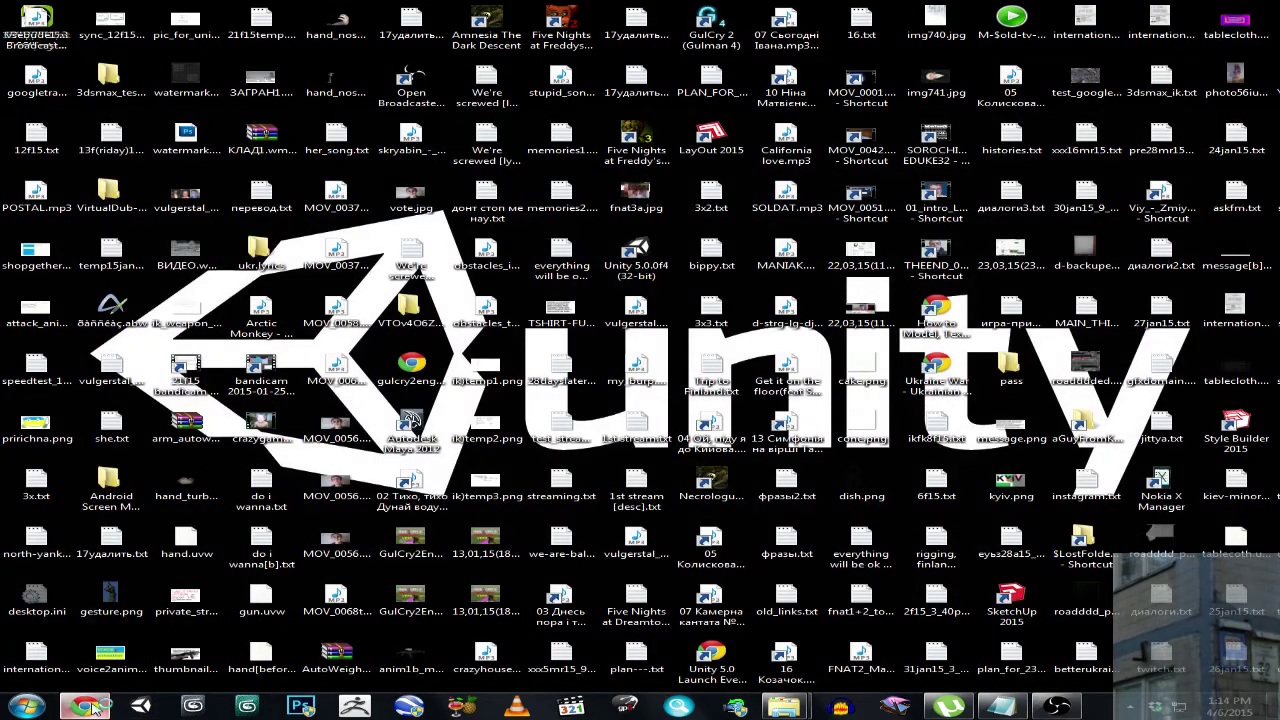
Paste the .rar download link into adf.ly, shrink it, and select the generated short link.
{"action": "left_click", "coordinate": [88, 707]}
{"action": "right_click", "coordinate": [522, 210]}
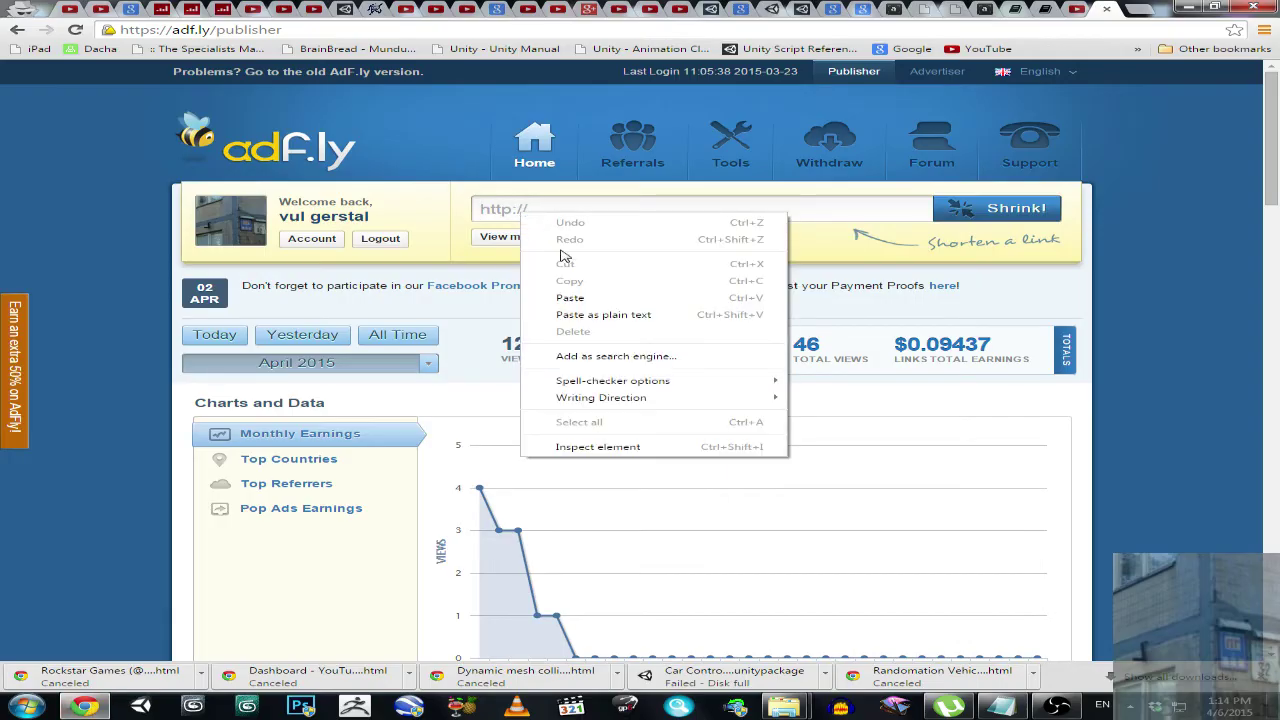
{"action": "left_click", "coordinate": [572, 290]}
{"action": "left_click", "coordinate": [968, 214]}
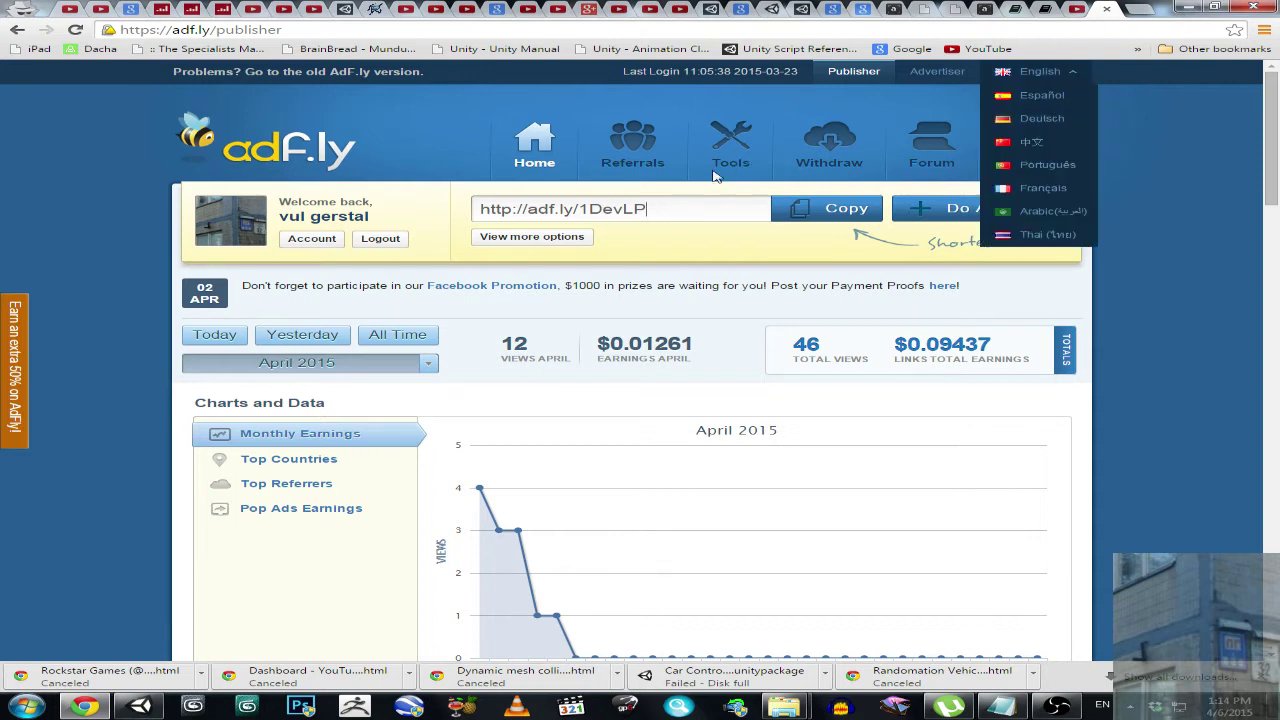
{"action": "left_click_drag", "start_coordinate": [654, 208], "coordinate": [478, 208]}
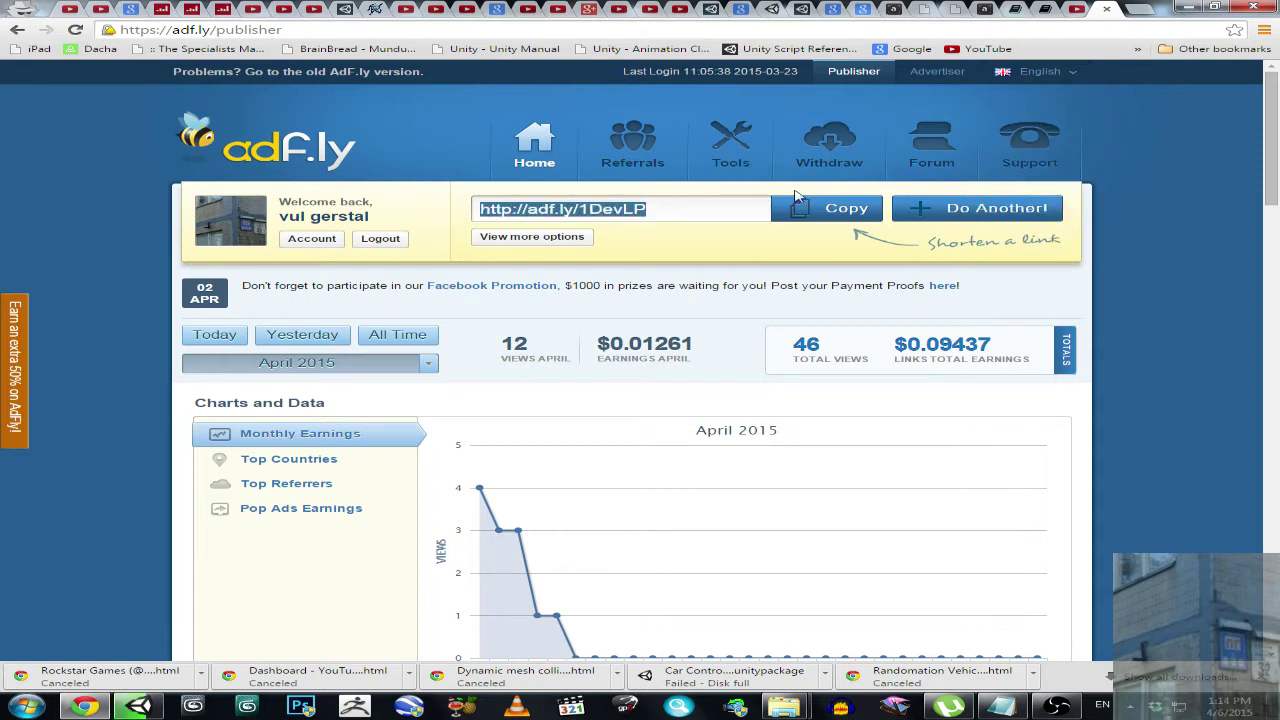
Minimize Chrome and bring the D:\Unity Related Explorer window forward.
{"action": "left_click", "coordinate": [1188, 7]}
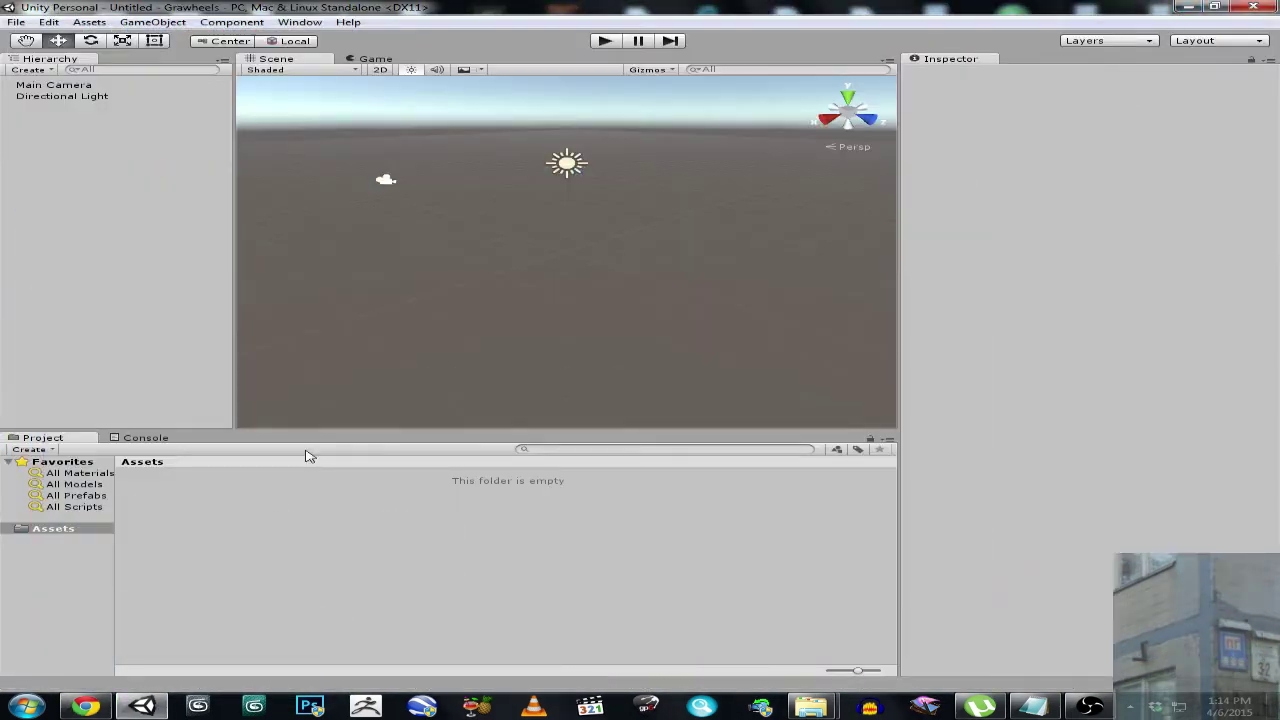
{"action": "mouse_move", "coordinate": [810, 705]}
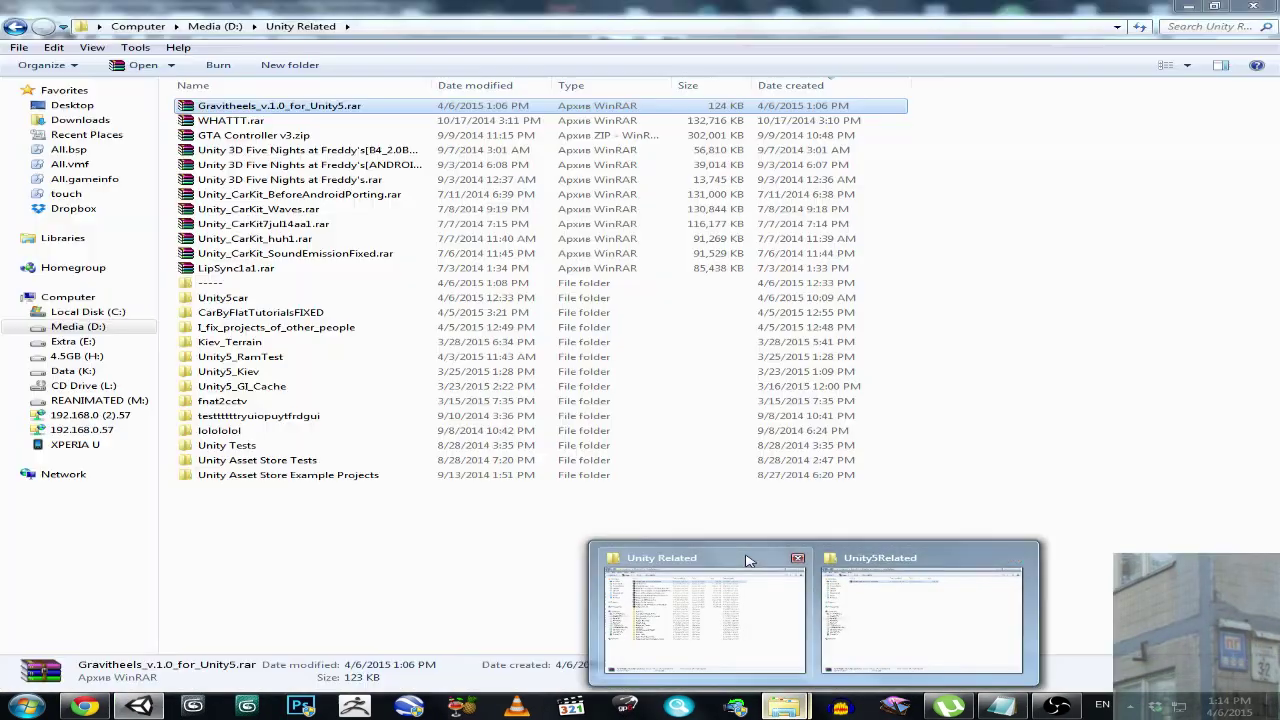
{"action": "left_click", "coordinate": [748, 560]}
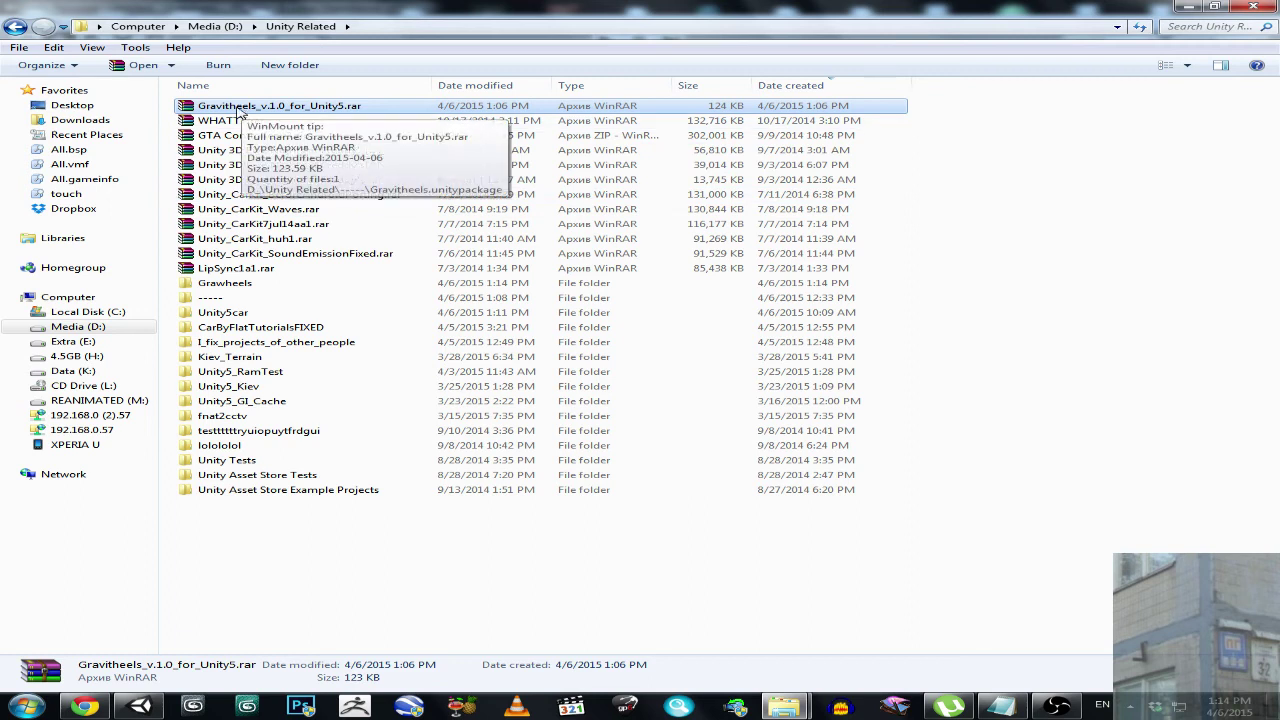
Open the Gravitheels archive in WinRAR, browse to D_ > Unity Related, and launch Gravitheels.unitypackage.
{"action": "double_click", "coordinate": [243, 108]}
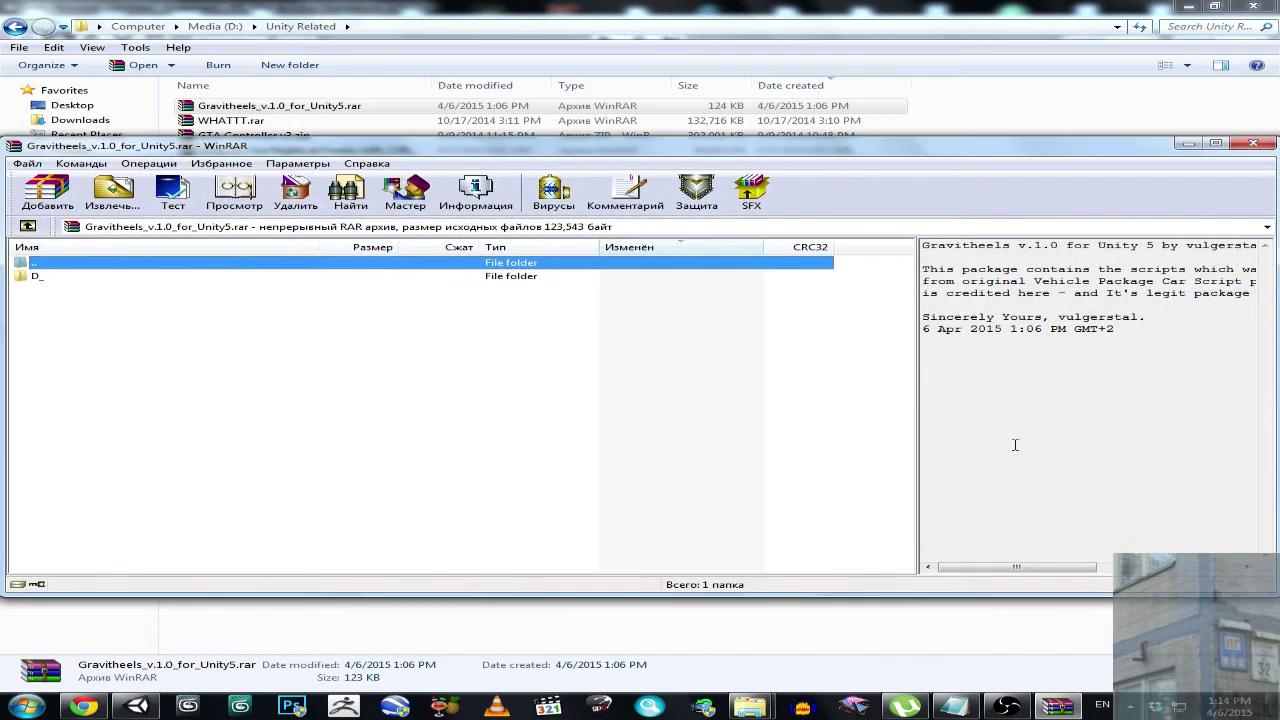
{"action": "left_click_drag", "start_coordinate": [917, 348], "coordinate": [762, 346]}
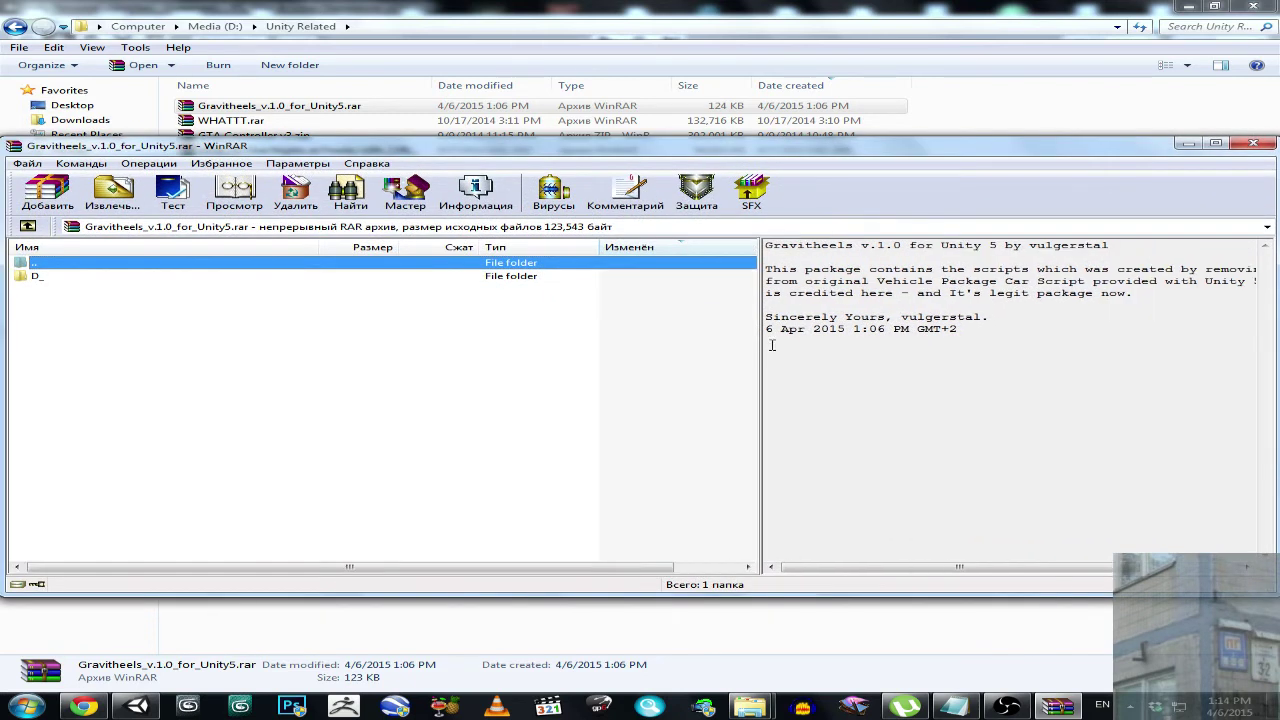
{"action": "left_click_drag", "start_coordinate": [1132, 294], "coordinate": [746, 273]}
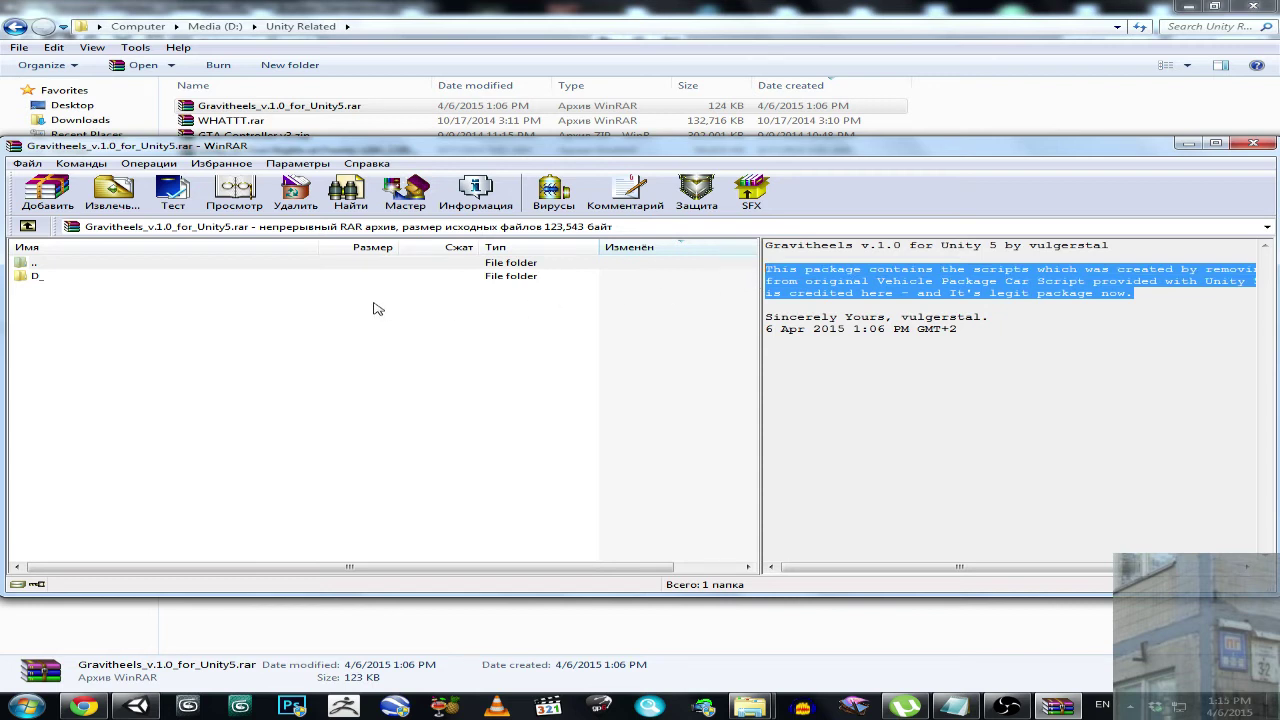
{"action": "double_click", "coordinate": [55, 277]}
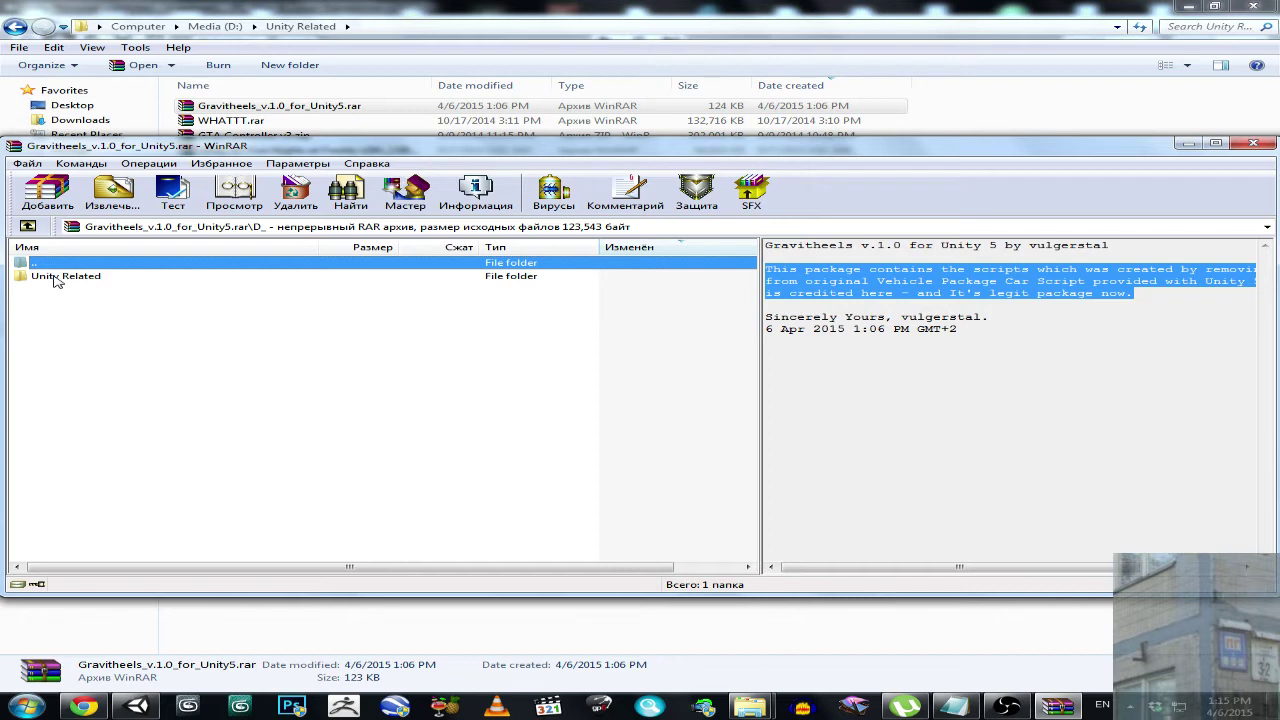
{"action": "double_click", "coordinate": [57, 279]}
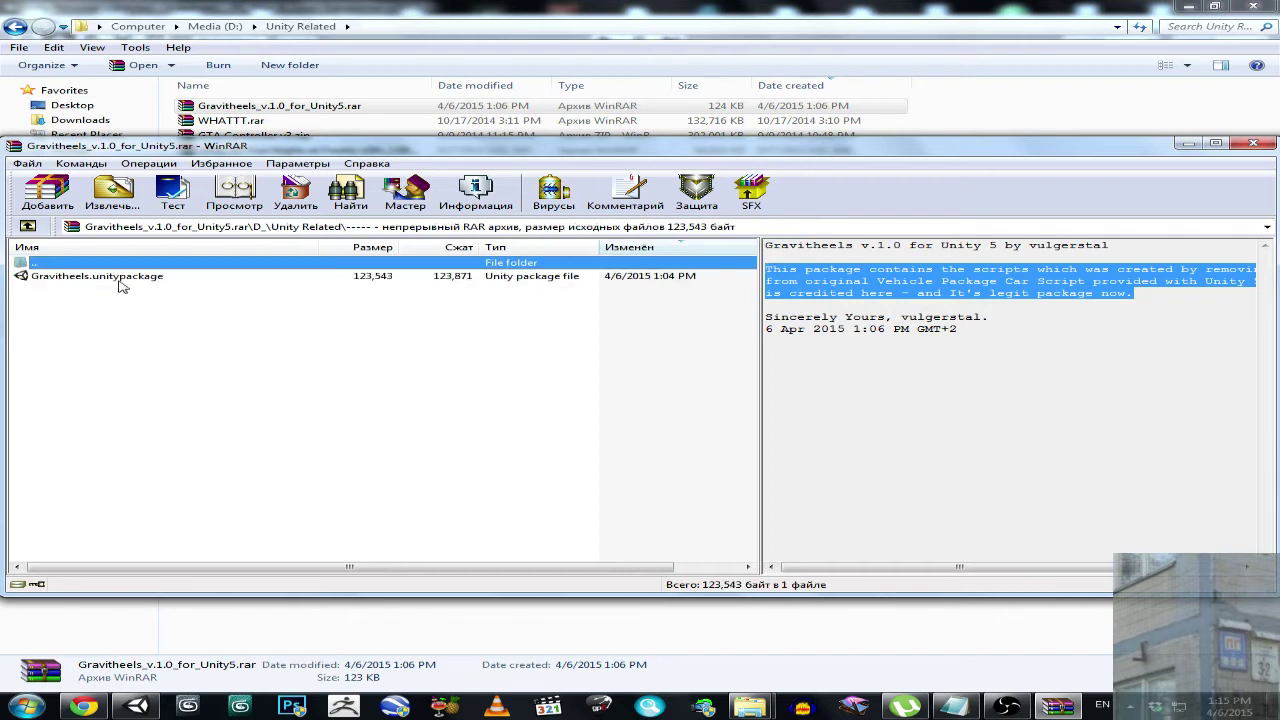
{"action": "double_click", "coordinate": [120, 280]}
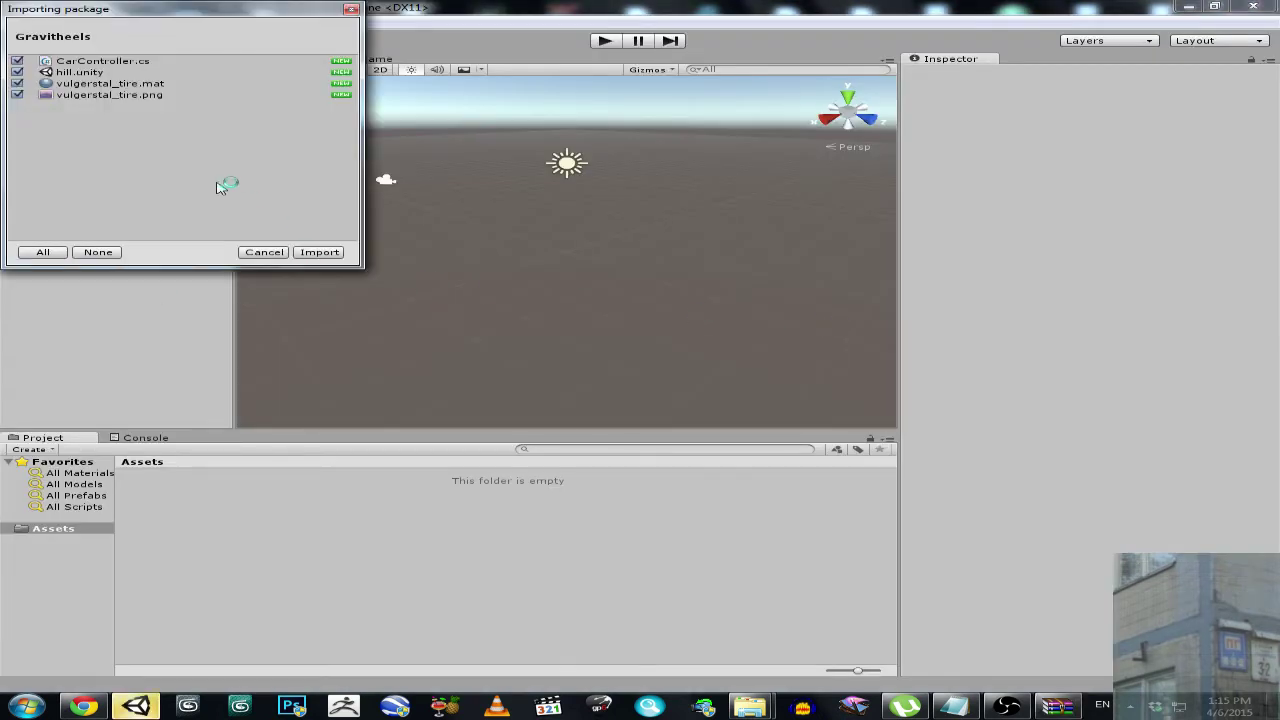
Preview CarController.cs, hill.unity and the tire material and texture, then import everything.
{"action": "left_click", "coordinate": [82, 62]}
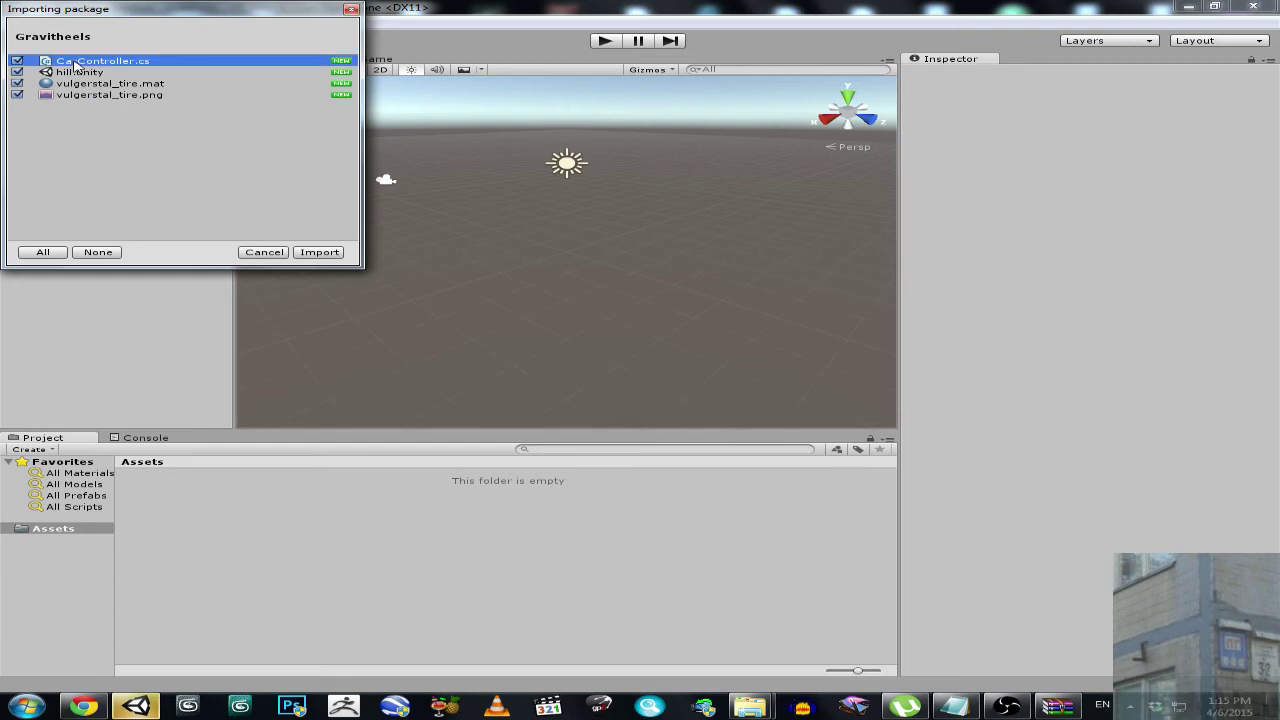
{"action": "left_click", "coordinate": [78, 73]}
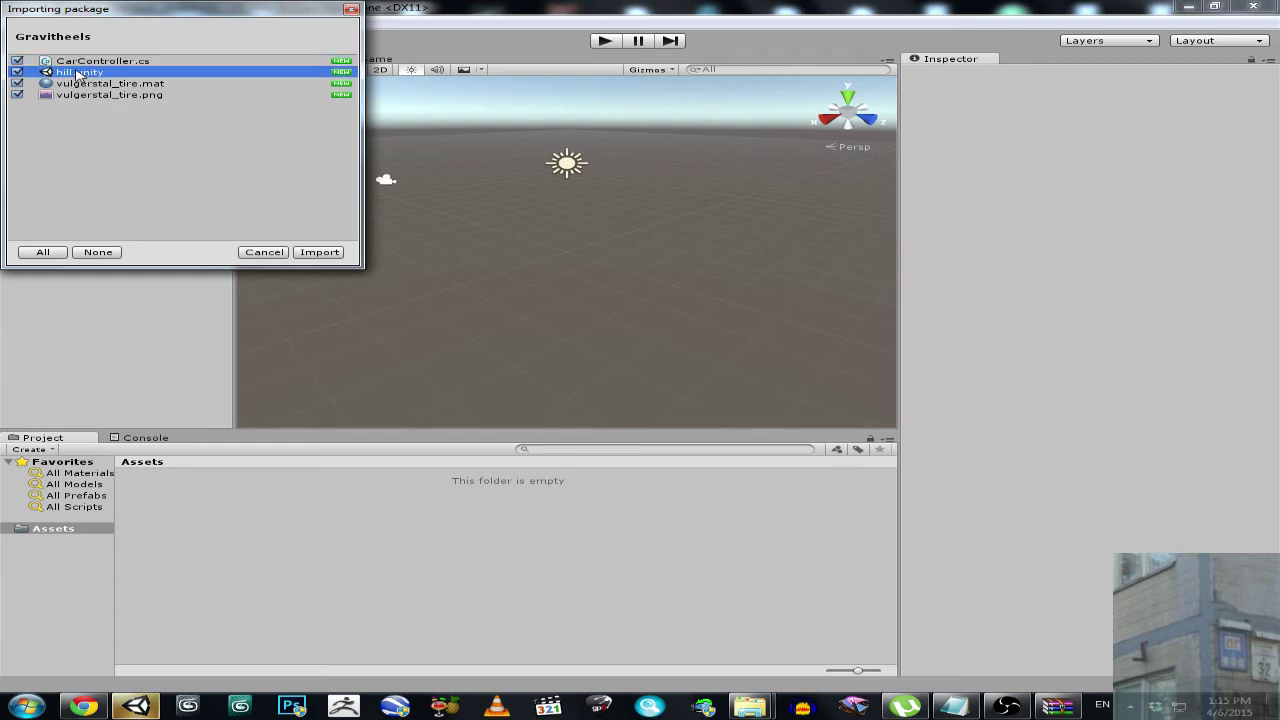
{"action": "left_click", "coordinate": [155, 85]}
{"action": "left_click", "coordinate": [145, 95]}
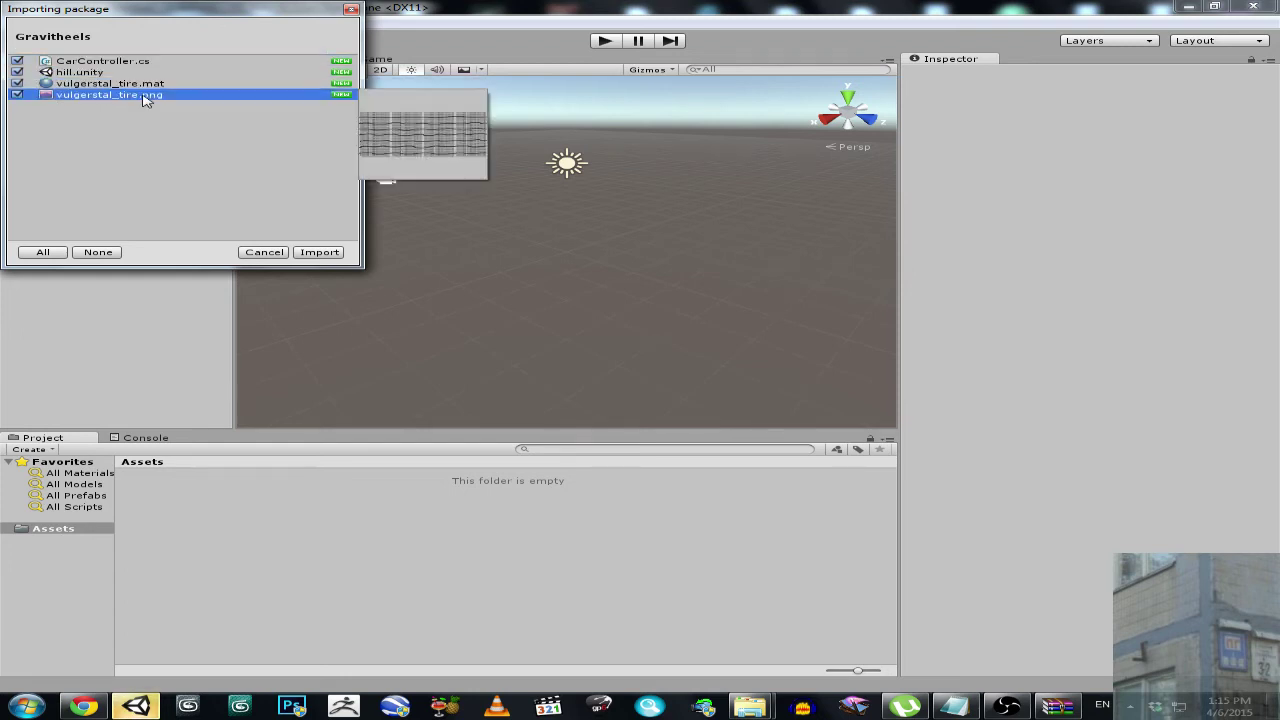
{"action": "left_click", "coordinate": [318, 252]}
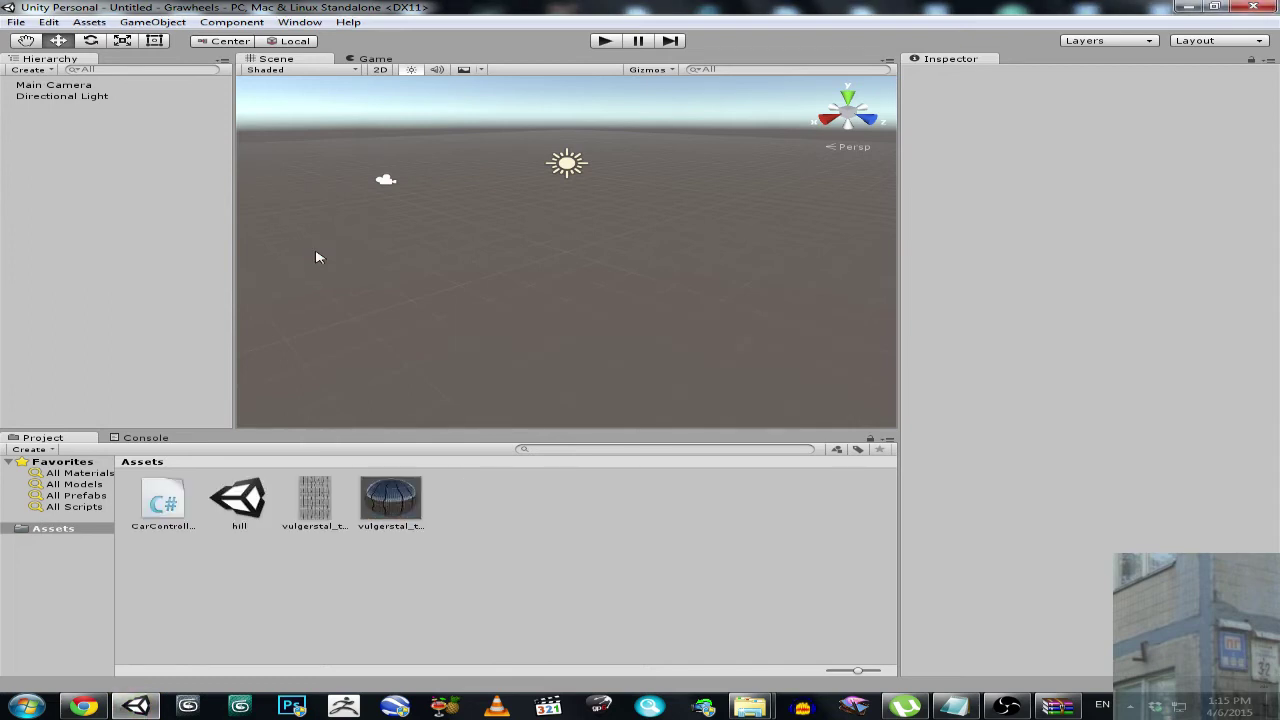
Open the hill scene, glance at the GameObject > Light menu, and close it unused.
{"action": "double_click", "coordinate": [240, 505]}
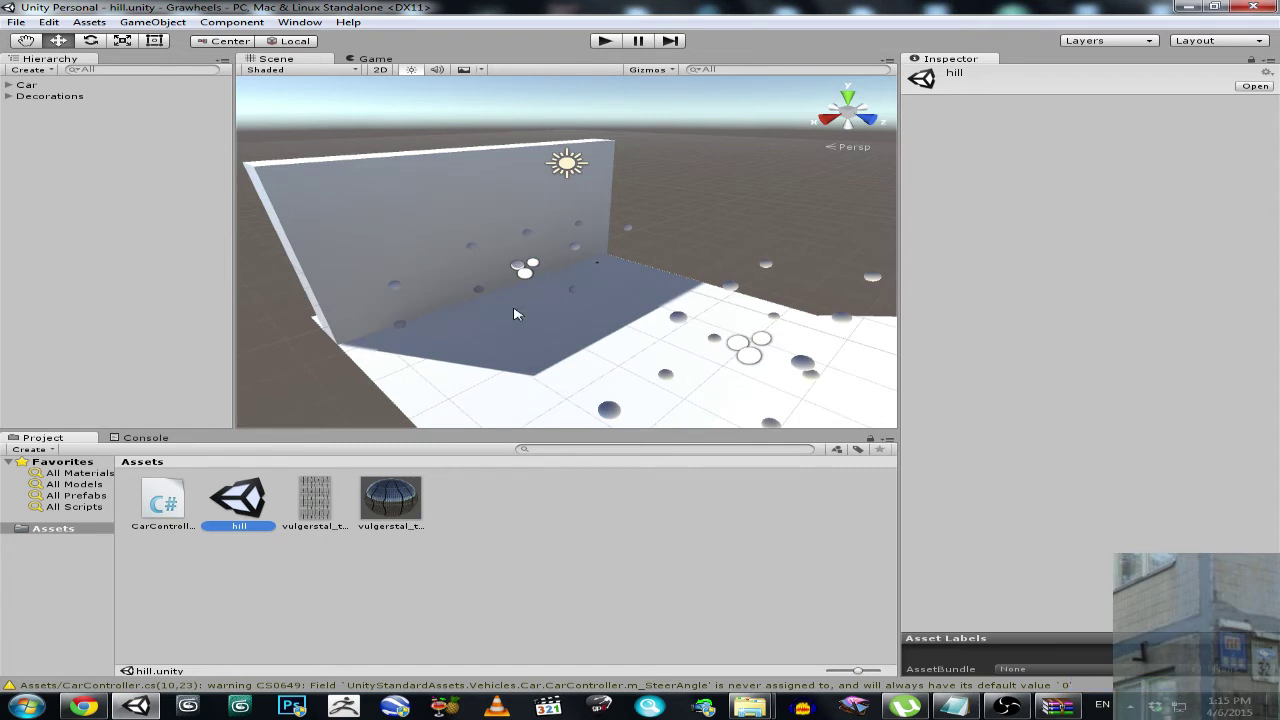
{"action": "left_click", "coordinate": [152, 23]}
{"action": "mouse_move", "coordinate": [168, 100]}
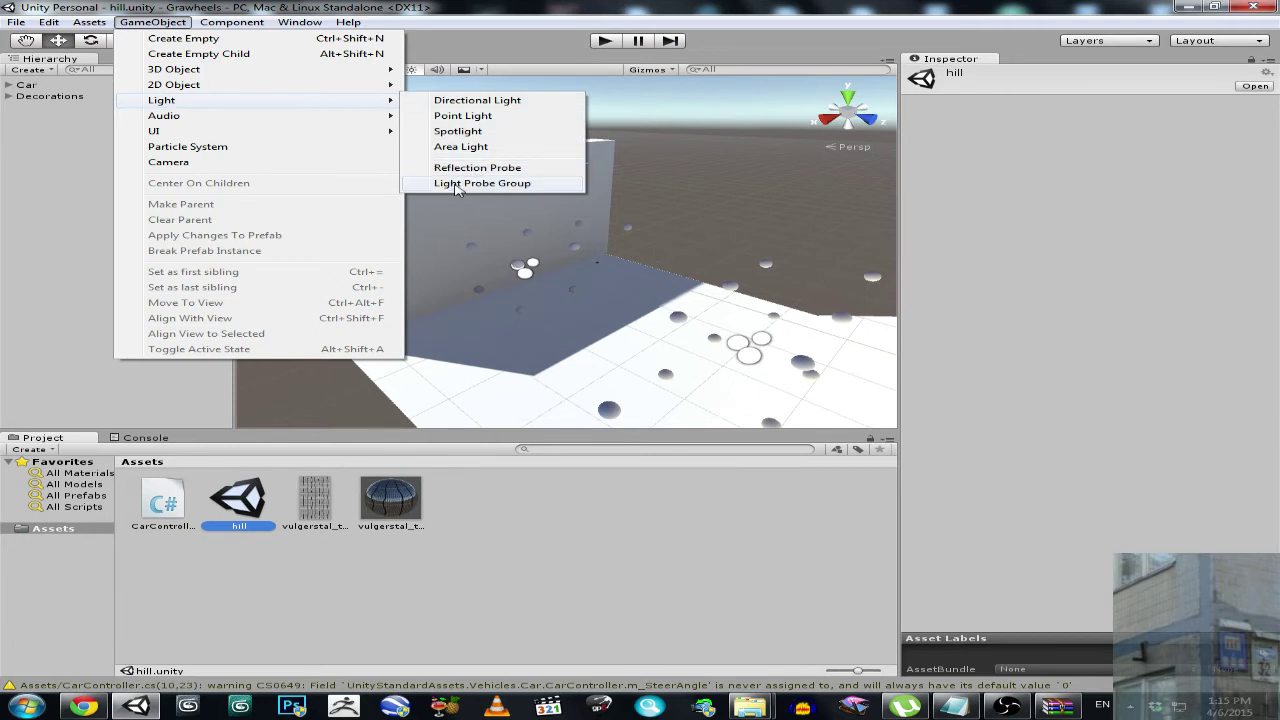
{"action": "left_click", "coordinate": [544, 22]}
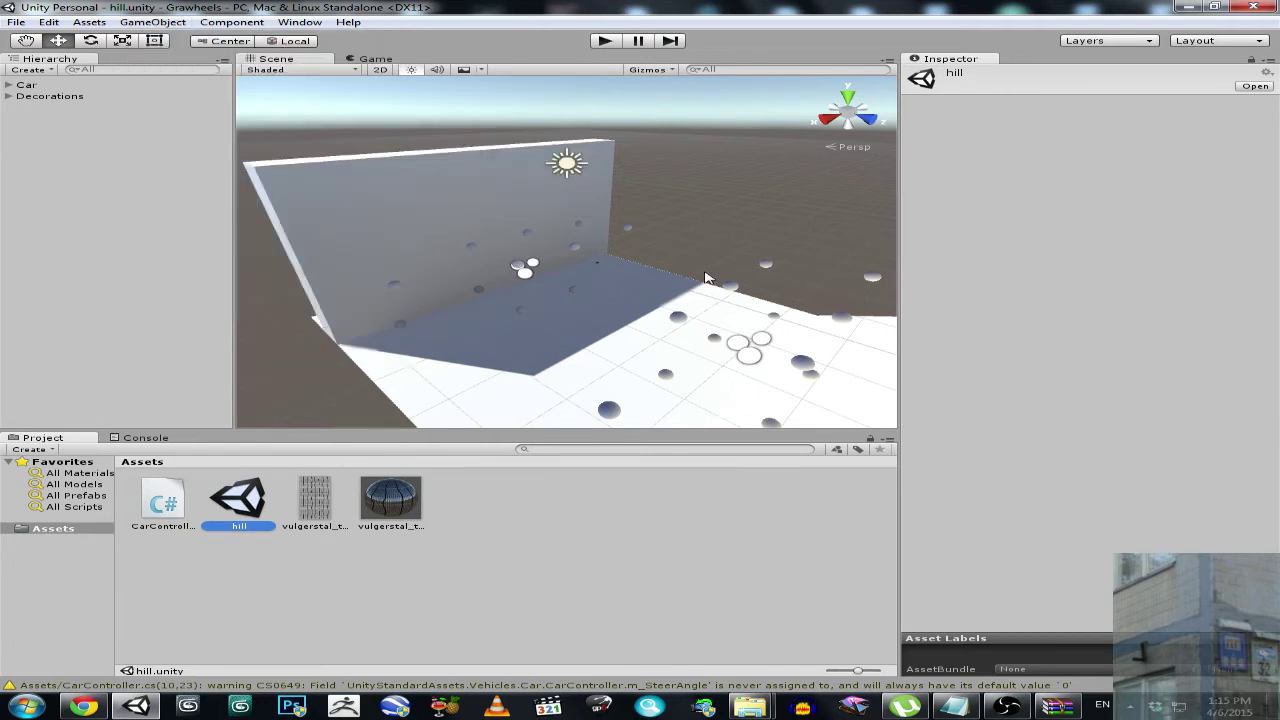
Enable Maximize on Play for the Game view, run the hill scene, and hide the Stats overlay.
{"action": "left_click", "coordinate": [364, 60]}
{"action": "right_click", "coordinate": [372, 62]}
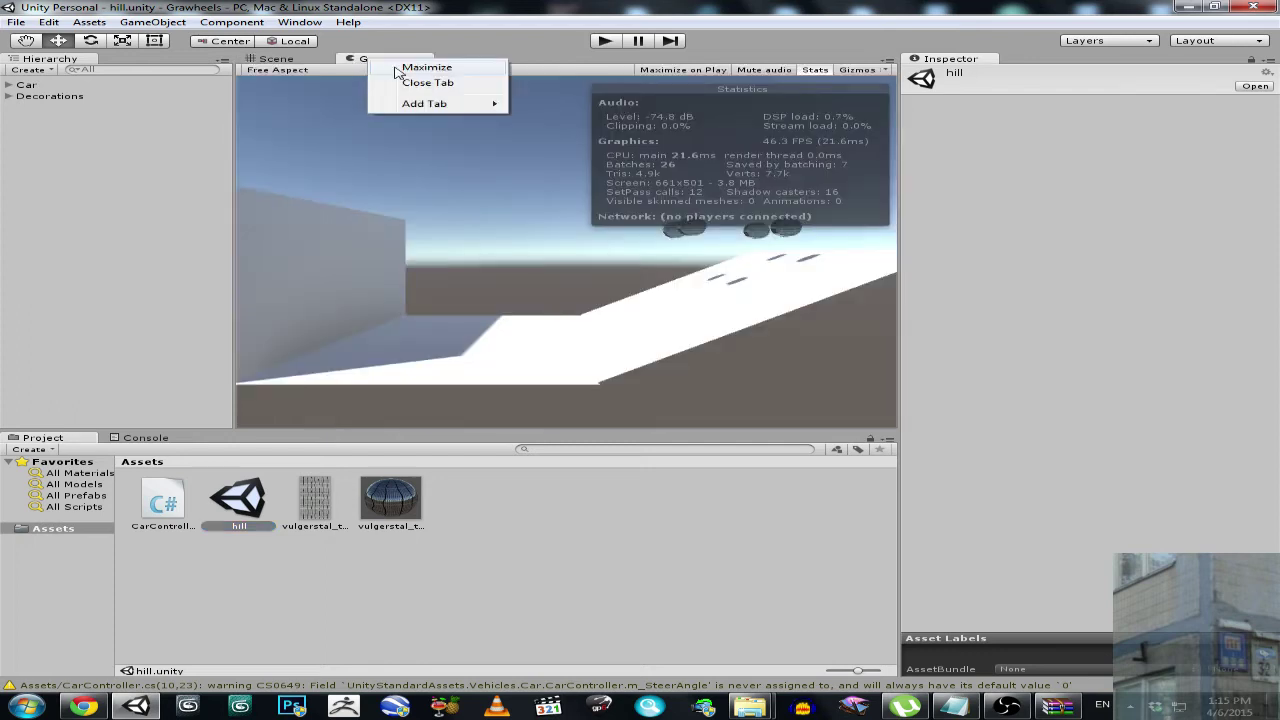
{"action": "left_click", "coordinate": [657, 73]}
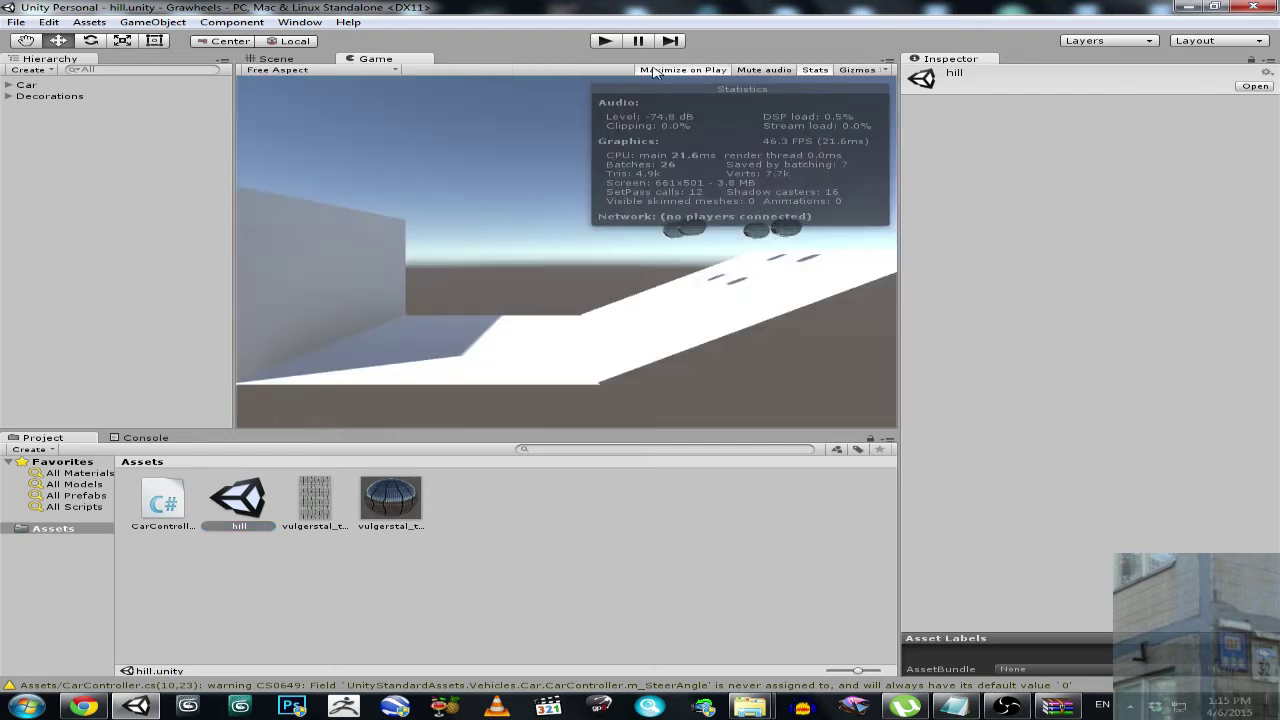
{"action": "left_click", "coordinate": [606, 41]}
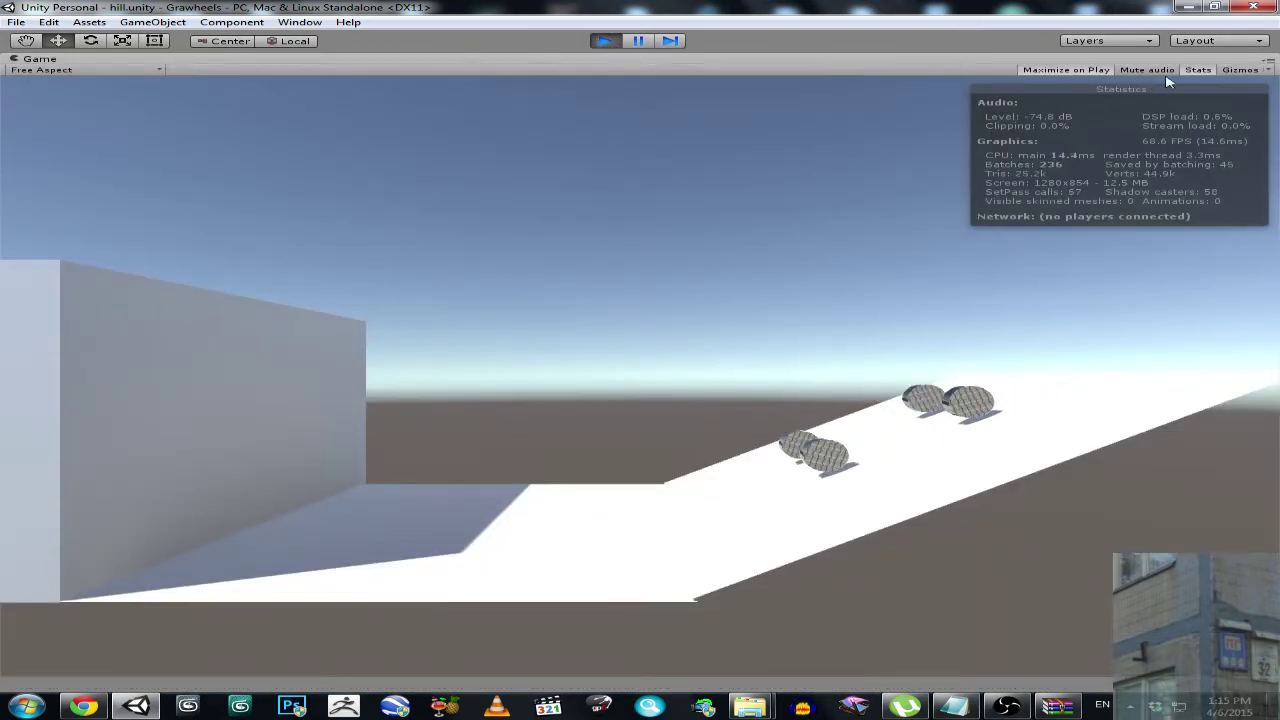
{"action": "left_click", "coordinate": [1197, 70]}
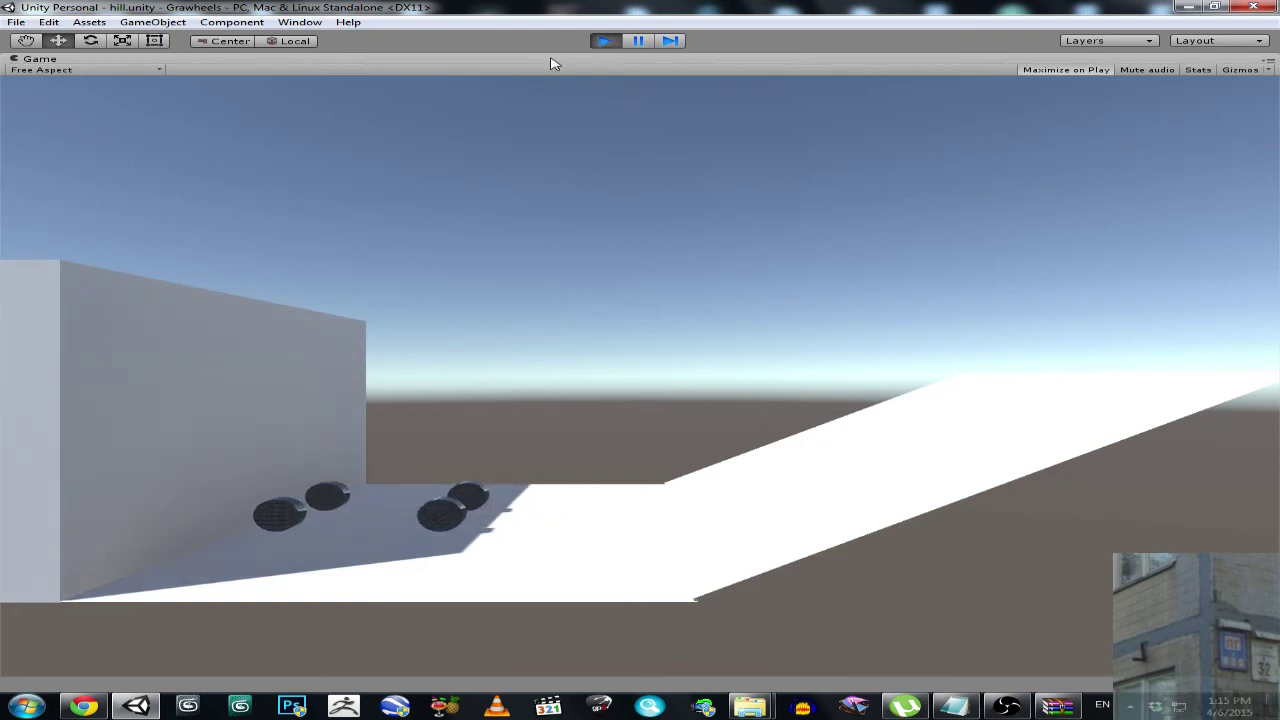
Pause the run, select Car, and tilt it forward about 33 degrees in the Scene view.
{"action": "key", "text": "shift+space"}
{"action": "left_click", "coordinate": [25, 85]}
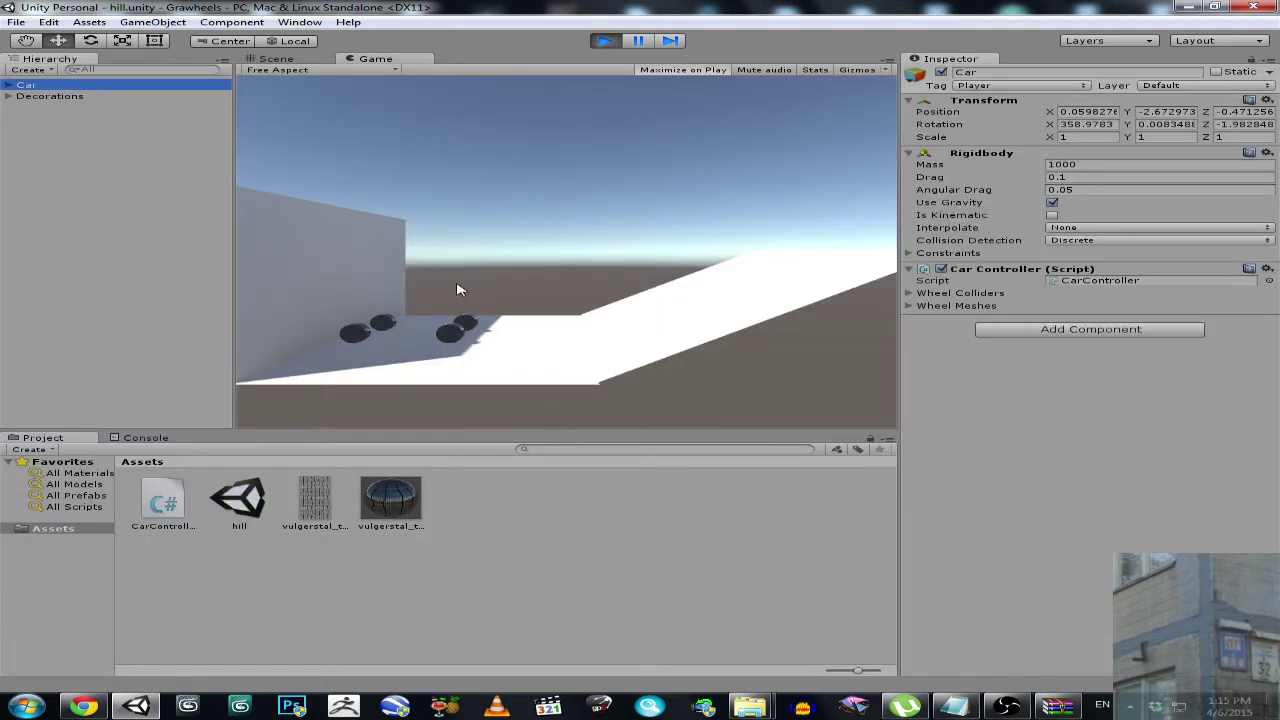
{"action": "left_click", "coordinate": [296, 58]}
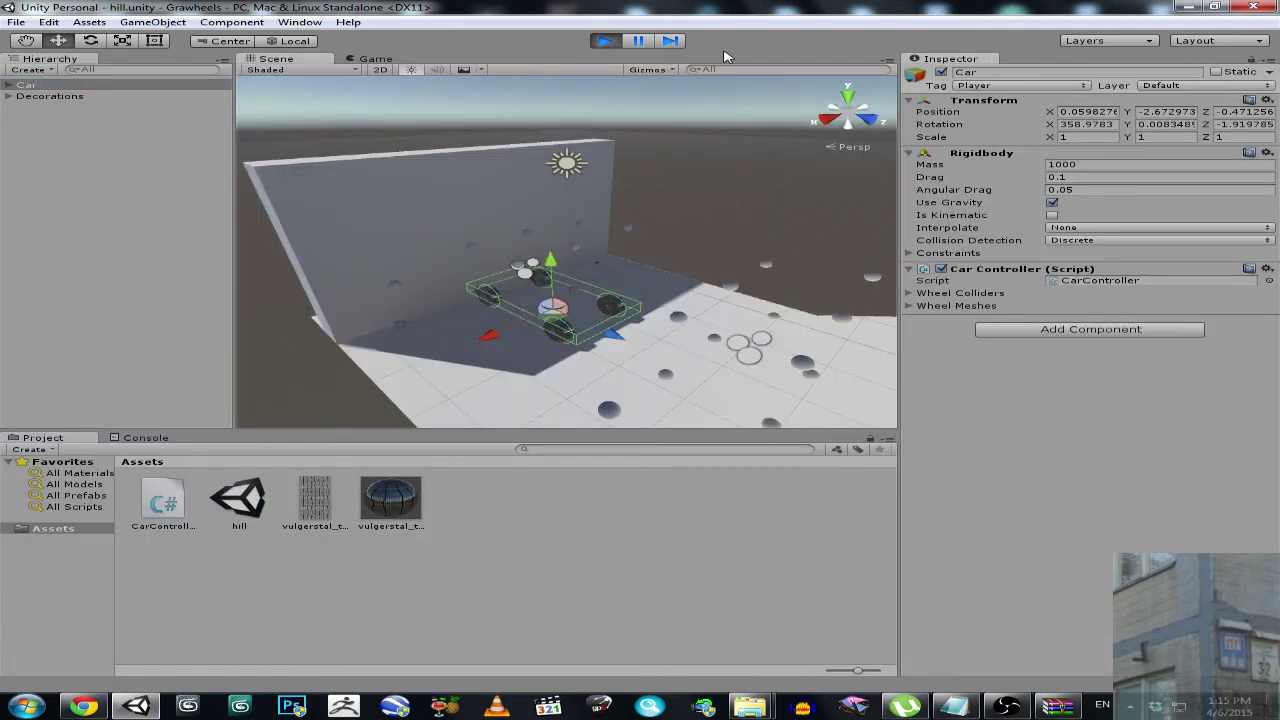
{"action": "left_click", "coordinate": [638, 40]}
{"action": "left_click", "coordinate": [296, 58]}
{"action": "left_click_drag", "start_coordinate": [463, 177], "coordinate": [665, 305], "text": "alt"}
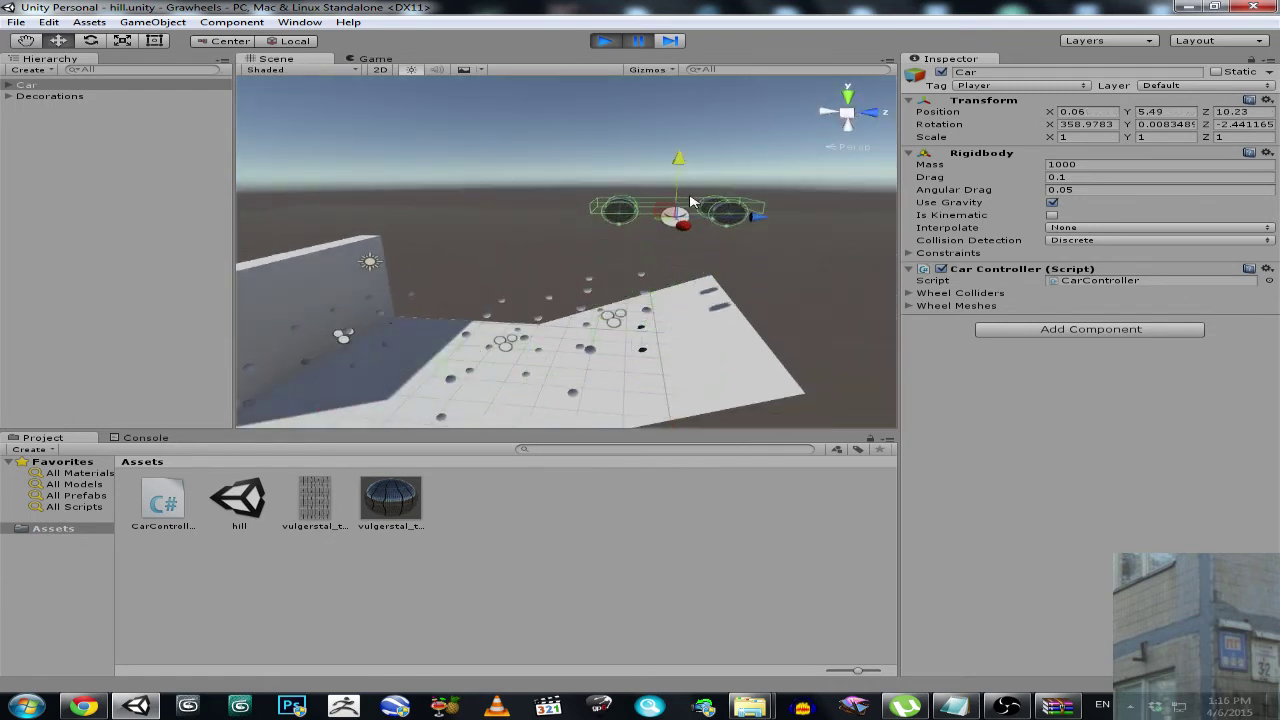
{"action": "key", "text": "e"}
{"action": "left_click_drag", "start_coordinate": [623, 178], "coordinate": [601, 229]}
Resume play in the Game view to watch the tilted car drop, then stop.
{"action": "left_click", "coordinate": [372, 60]}
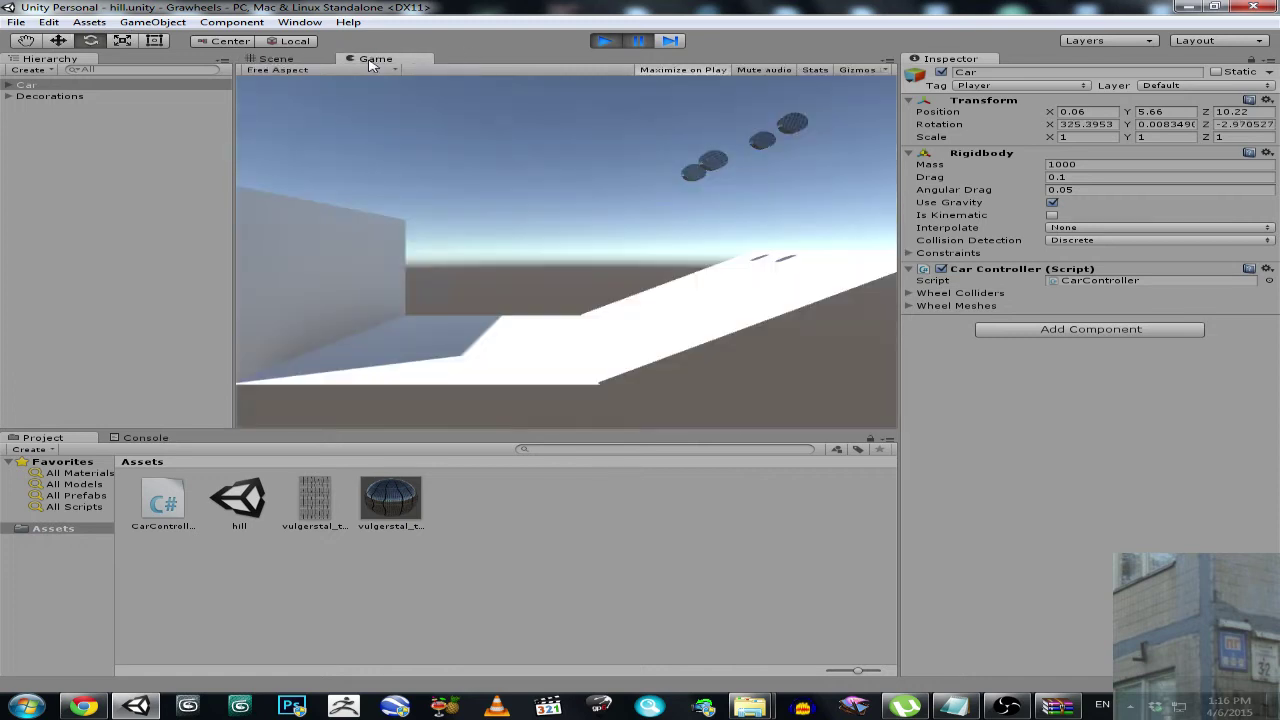
{"action": "left_click", "coordinate": [606, 41]}
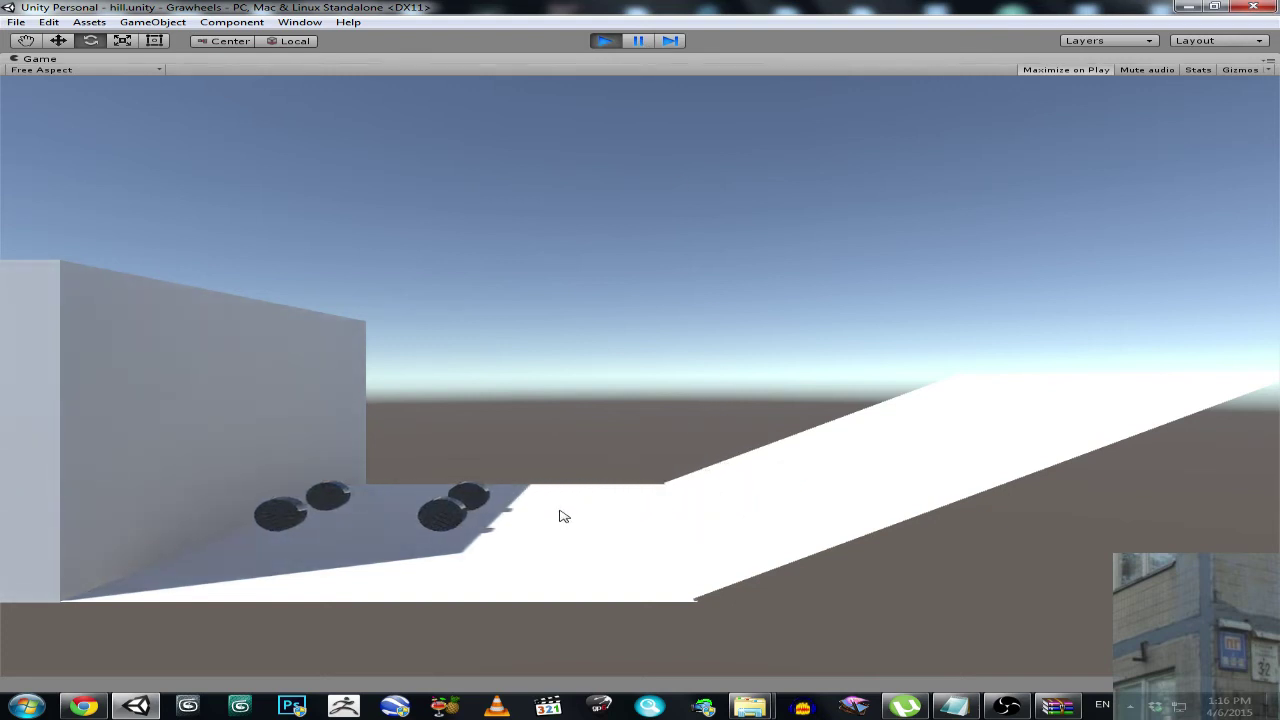
{"action": "left_click", "coordinate": [604, 42]}
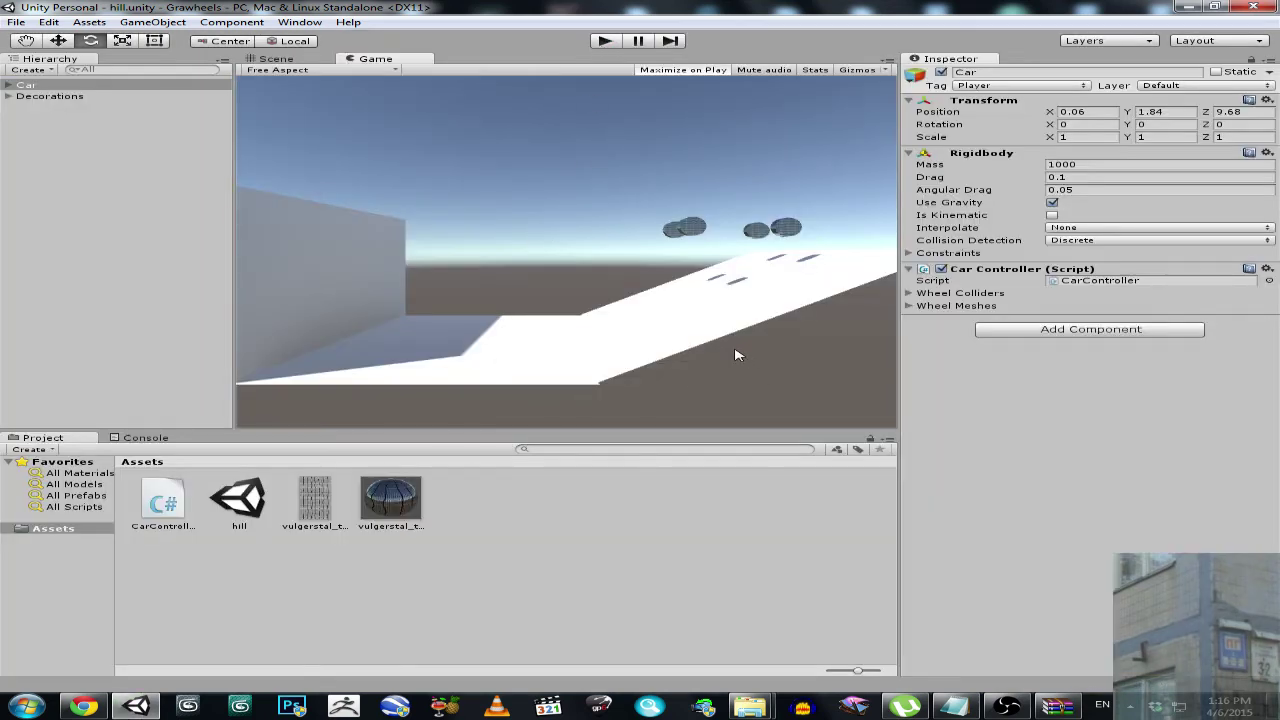
Open CarController.cs in MonoDevelop, read through its FixedUpdate and Move code, then return to Unity.
{"action": "left_click", "coordinate": [170, 503]}
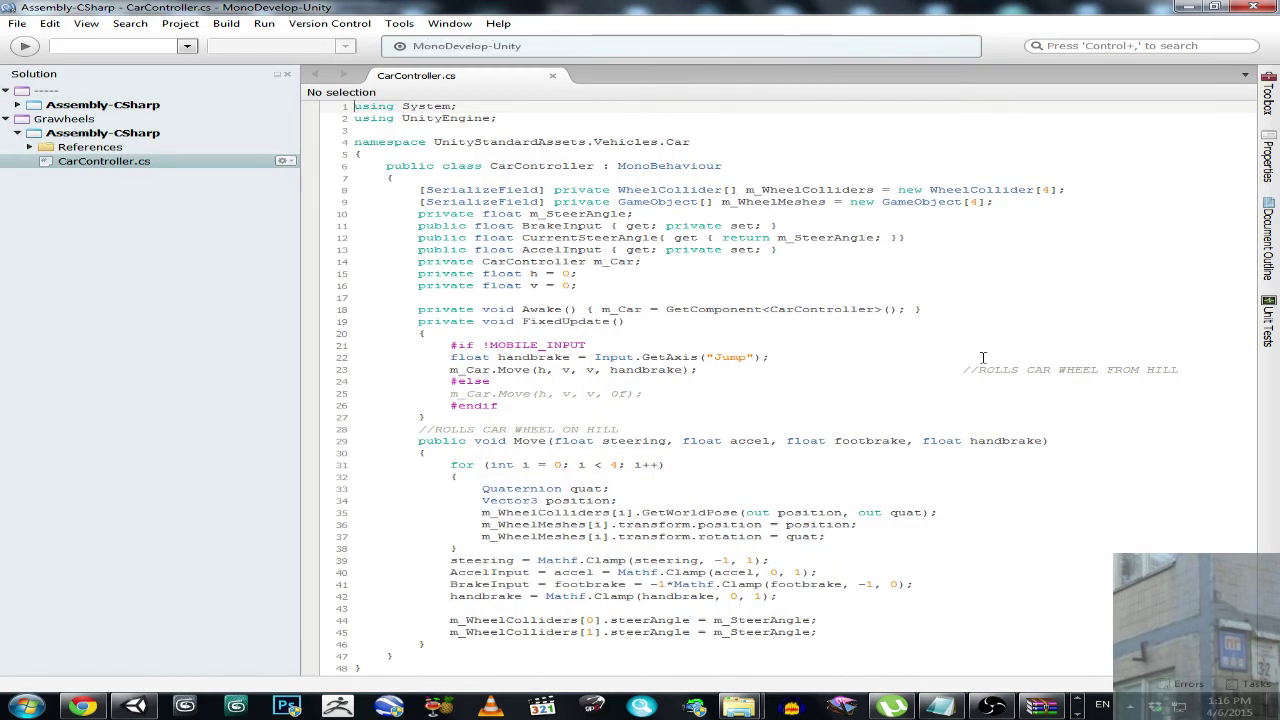
{"action": "left_click_drag", "start_coordinate": [409, 663], "coordinate": [357, 272]}
{"action": "left_click", "coordinate": [589, 331]}
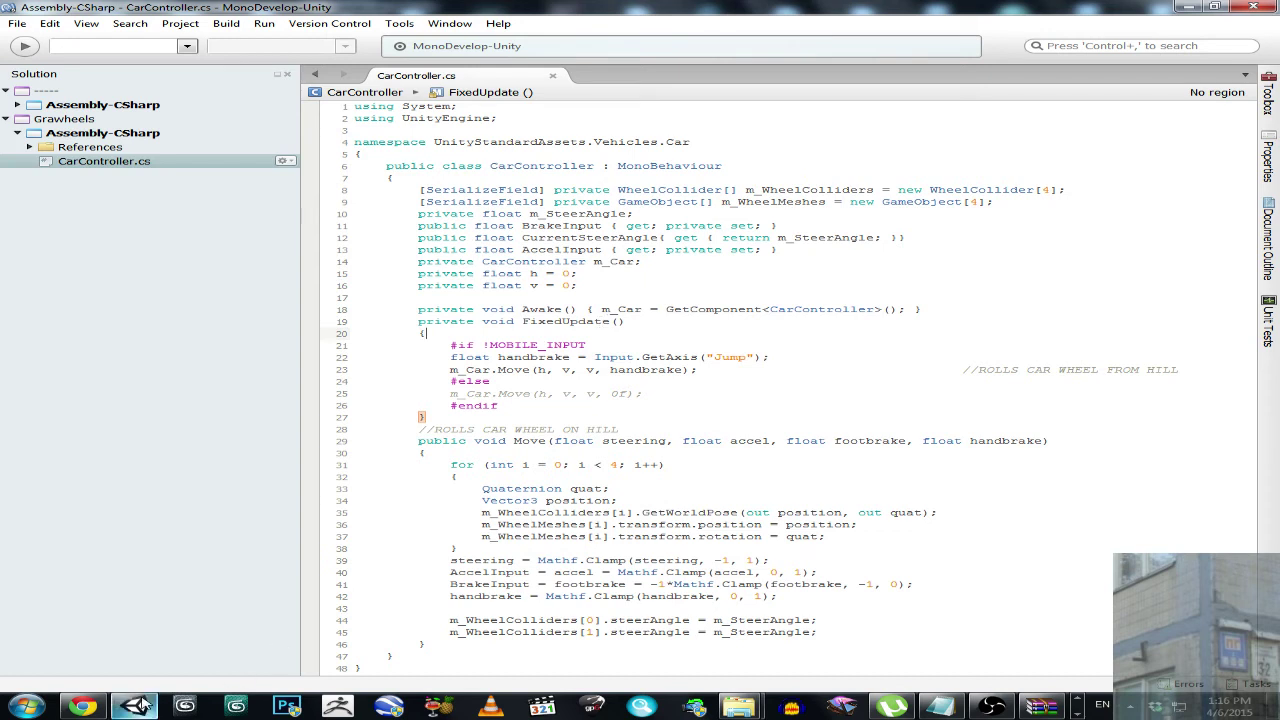
{"action": "left_click", "coordinate": [135, 706]}
Check the Car Controller's four wheel colliders (FR, FL, RR, RL) and matching wheel meshes, and list Car's children.
{"action": "left_click", "coordinate": [8, 86]}
{"action": "left_click", "coordinate": [24, 85]}
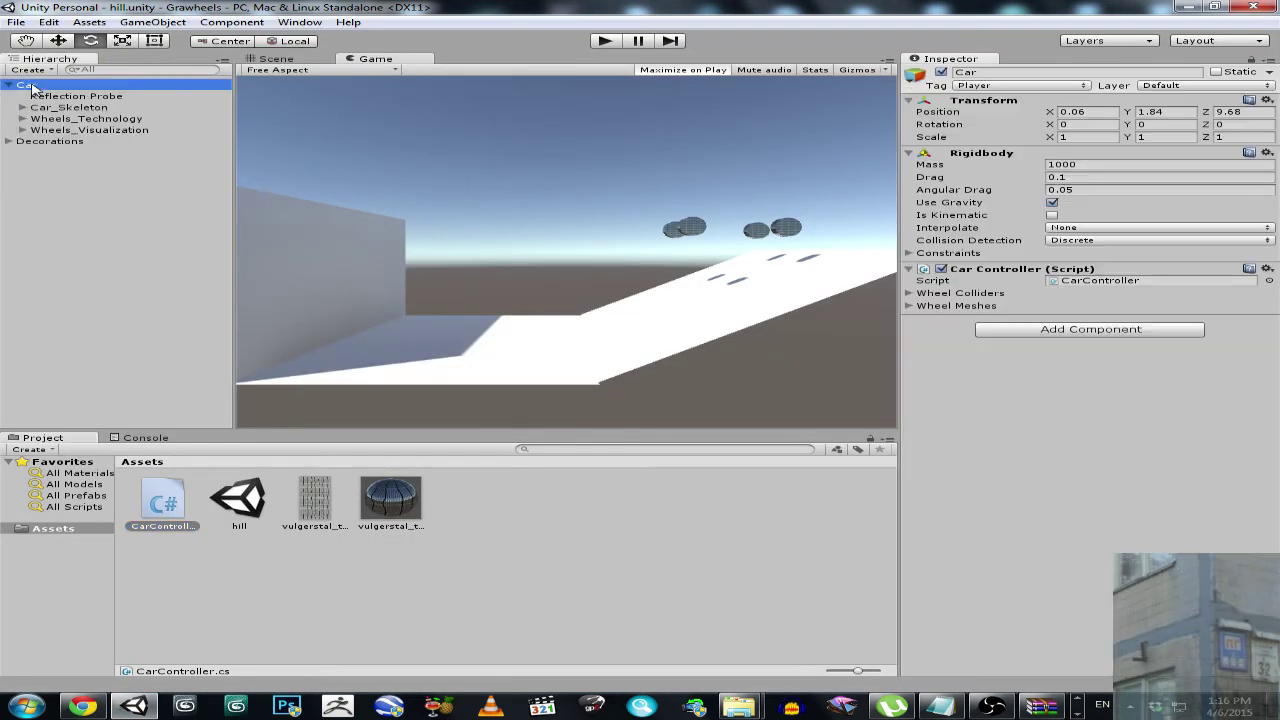
{"action": "left_click", "coordinate": [8, 86]}
{"action": "left_click", "coordinate": [911, 293]}
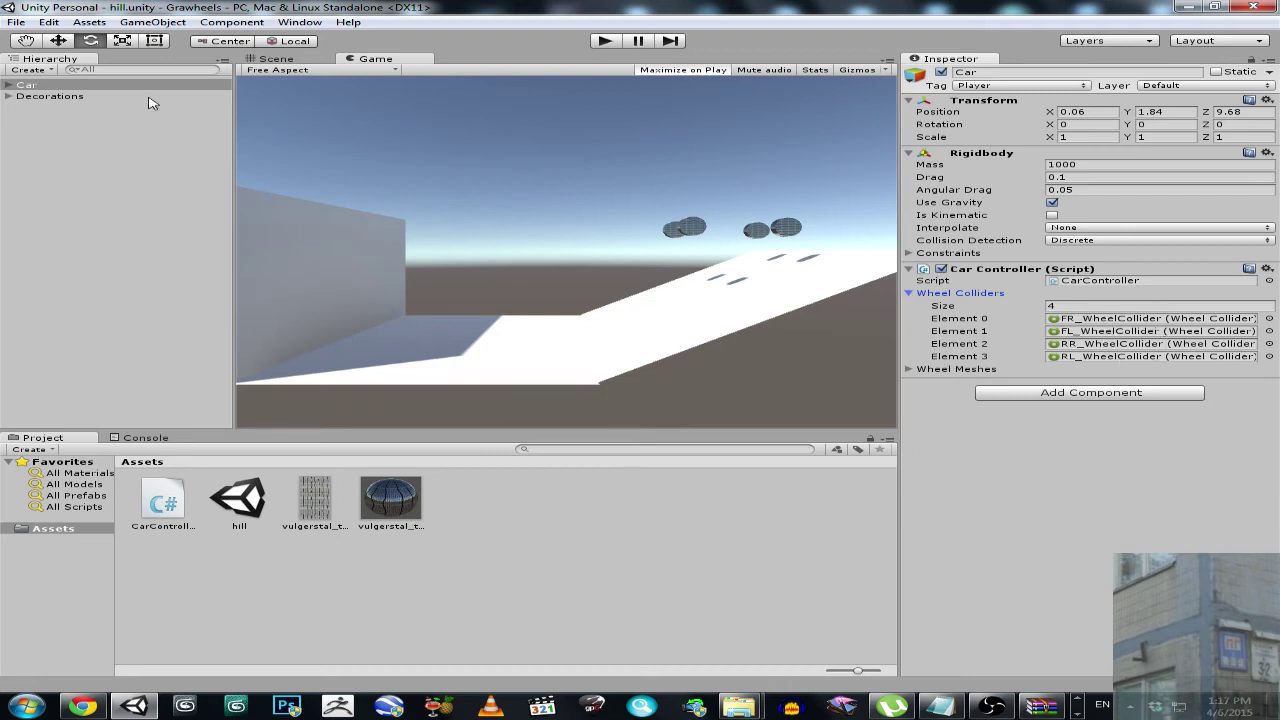
{"action": "left_click", "coordinate": [9, 86]}
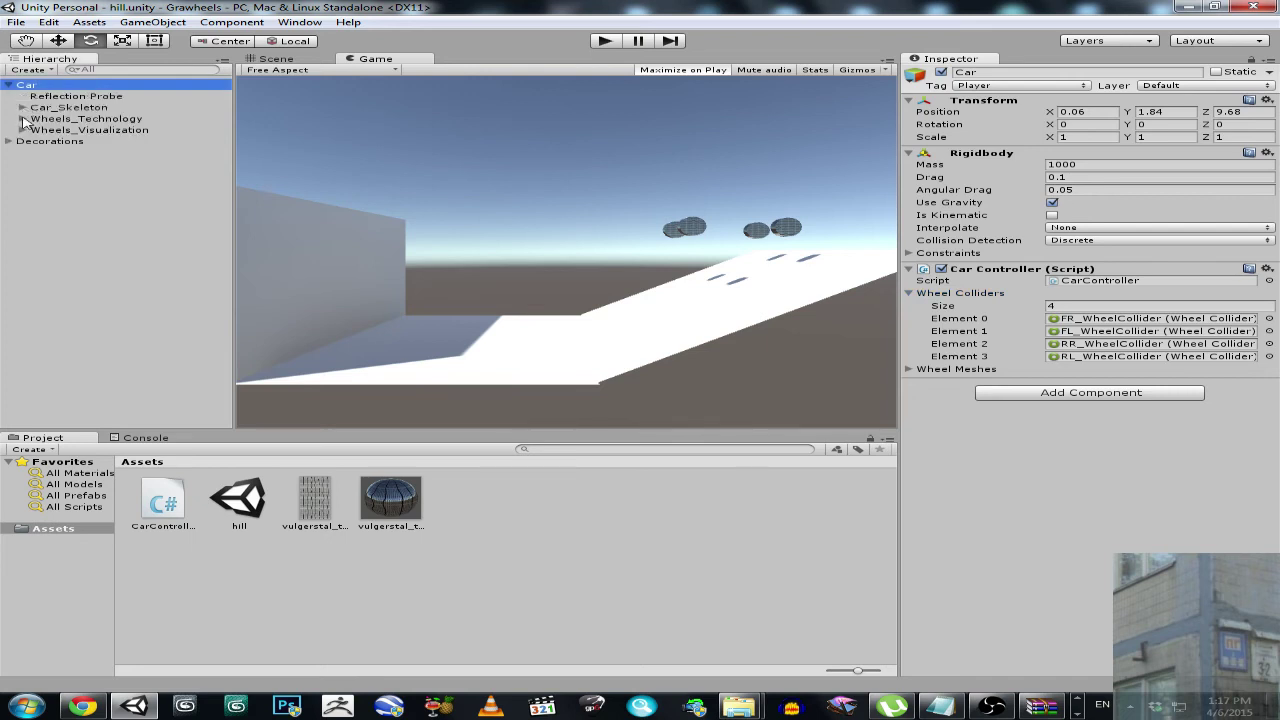
{"action": "left_click", "coordinate": [909, 368]}
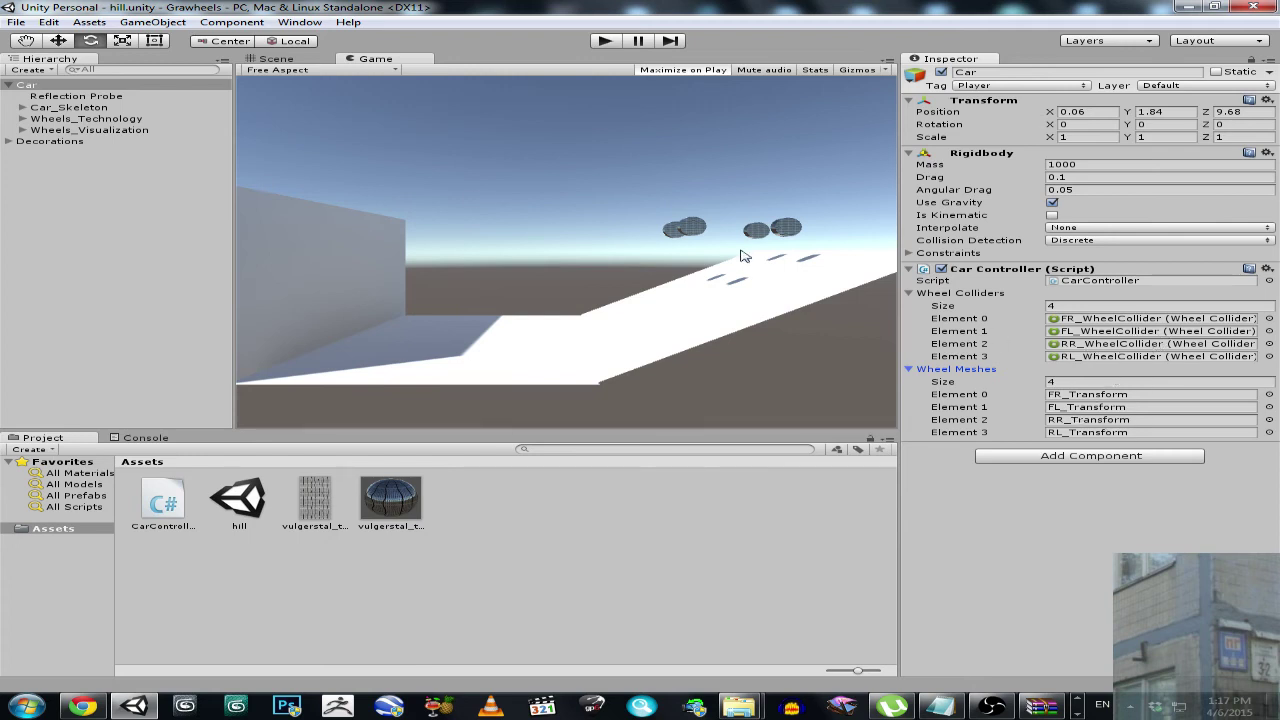
Select the car's Reflection Probe and orbit the Scene view around the car.
{"action": "left_click", "coordinate": [76, 96]}
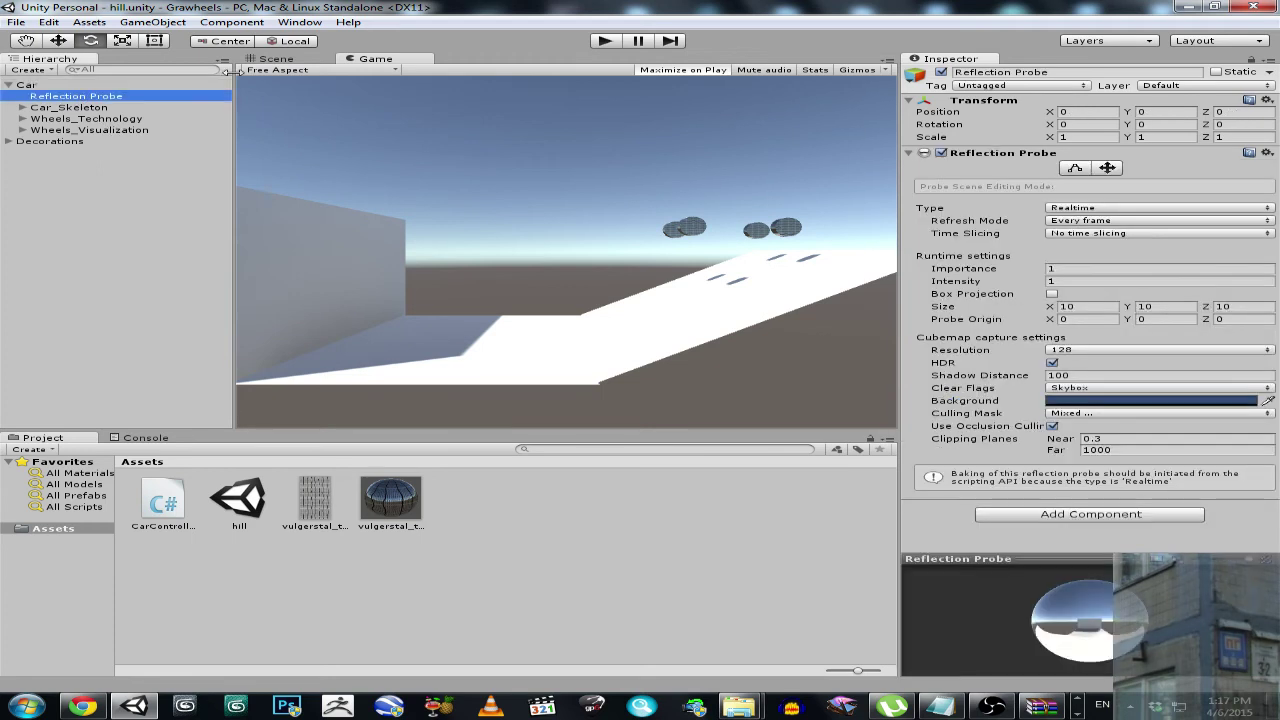
{"action": "left_click", "coordinate": [268, 59]}
{"action": "left_click_drag", "start_coordinate": [548, 238], "coordinate": [594, 237], "text": "alt"}
{"action": "key", "text": "e"}
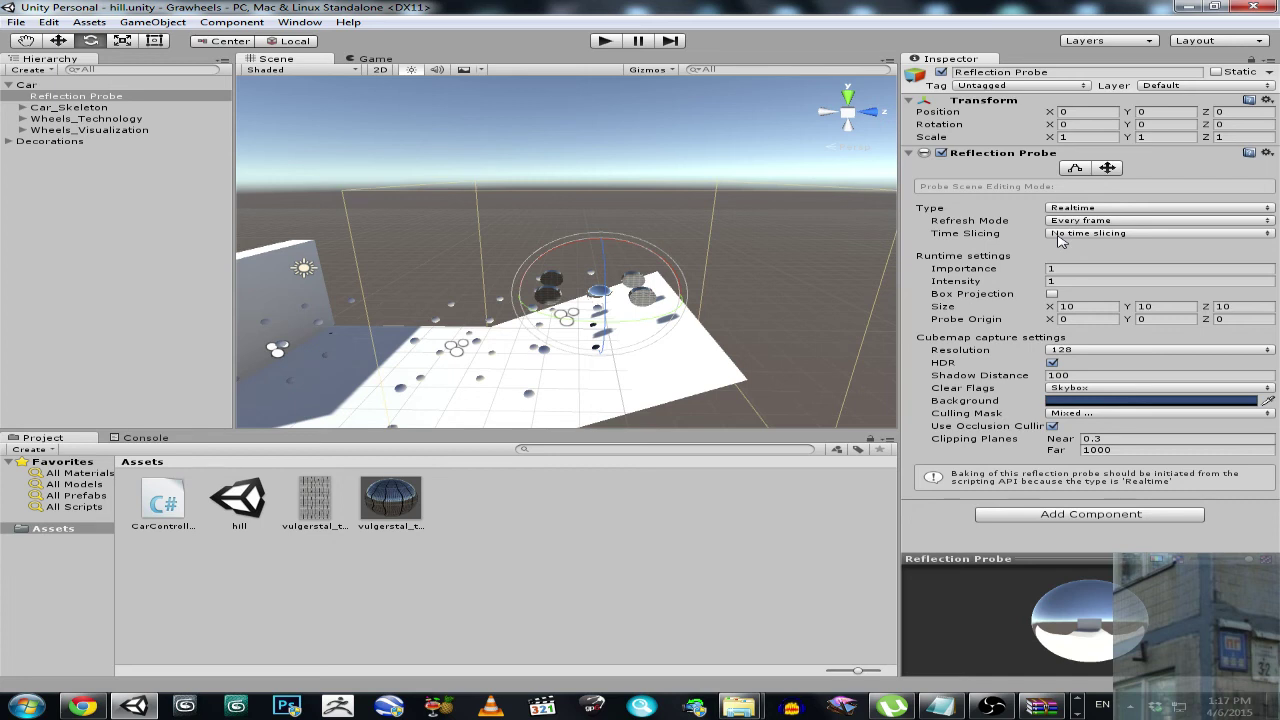
Inspect Car_Collider's box collider and the four wheel colliders, including RL_WheelCollider.
{"action": "left_click", "coordinate": [22, 107]}
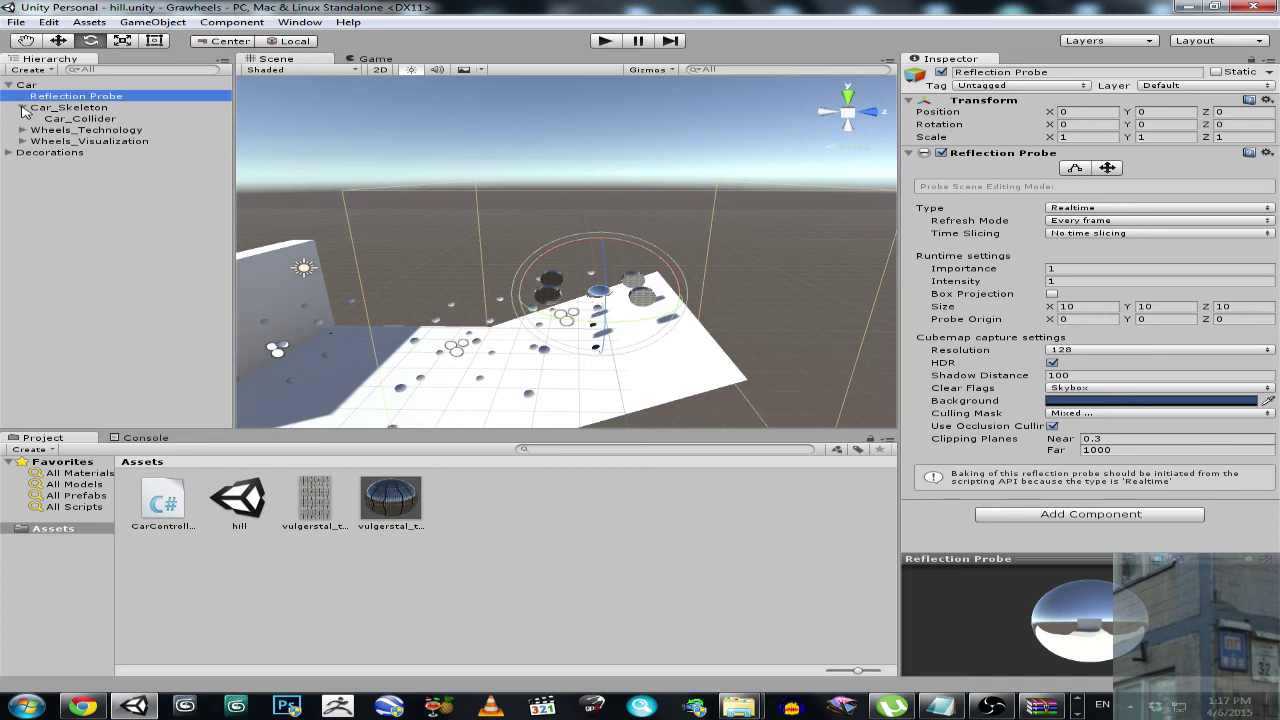
{"action": "left_click", "coordinate": [83, 120]}
{"action": "left_click", "coordinate": [22, 107]}
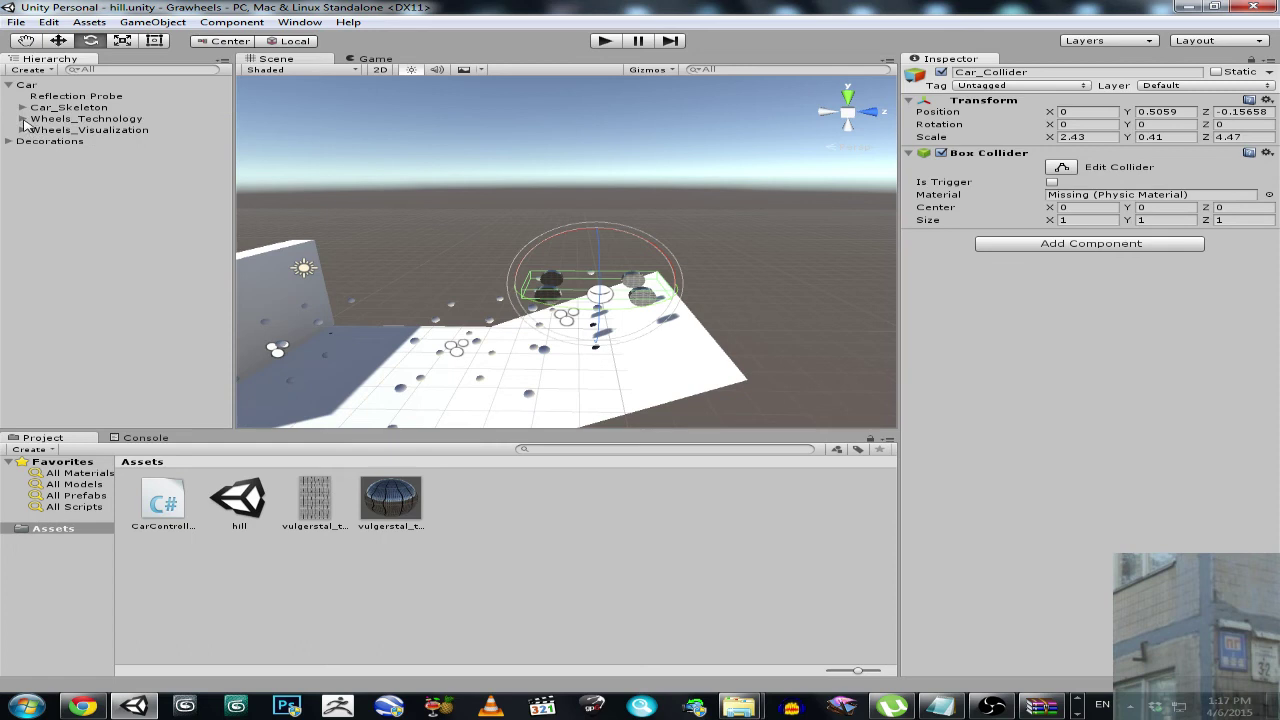
{"action": "left_click", "coordinate": [22, 118]}
{"action": "left_click", "coordinate": [118, 131]}
{"action": "left_click", "coordinate": [116, 163]}
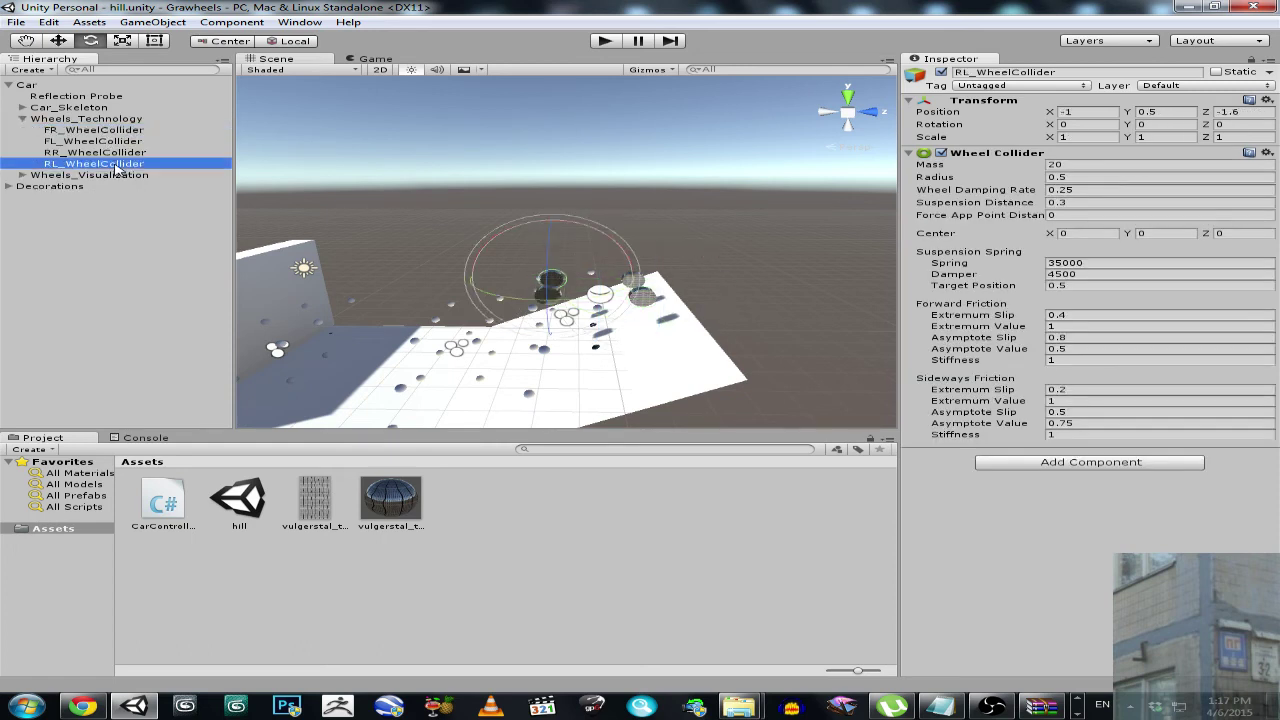
{"action": "left_click", "coordinate": [22, 118]}
Inspect FR_Transform and its FR_Mesh renderer with the tire material.
{"action": "left_click", "coordinate": [22, 130]}
{"action": "left_click", "coordinate": [50, 141]}
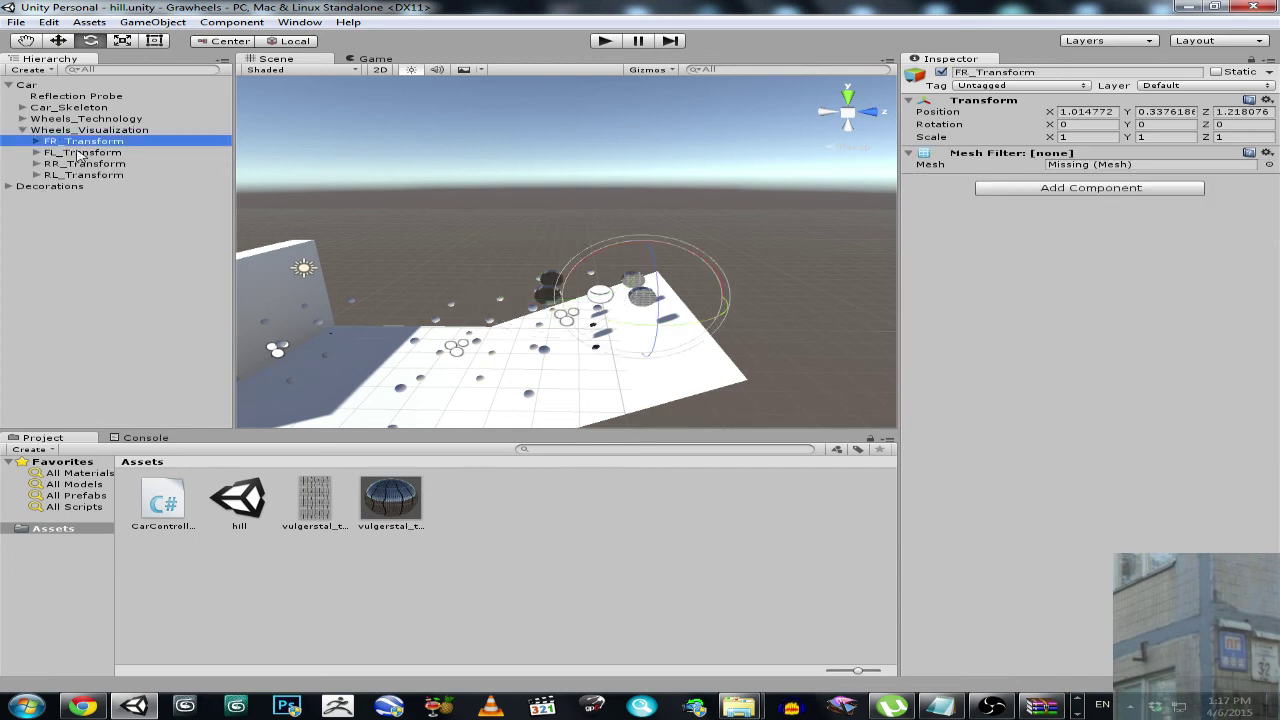
{"action": "left_click", "coordinate": [37, 141]}
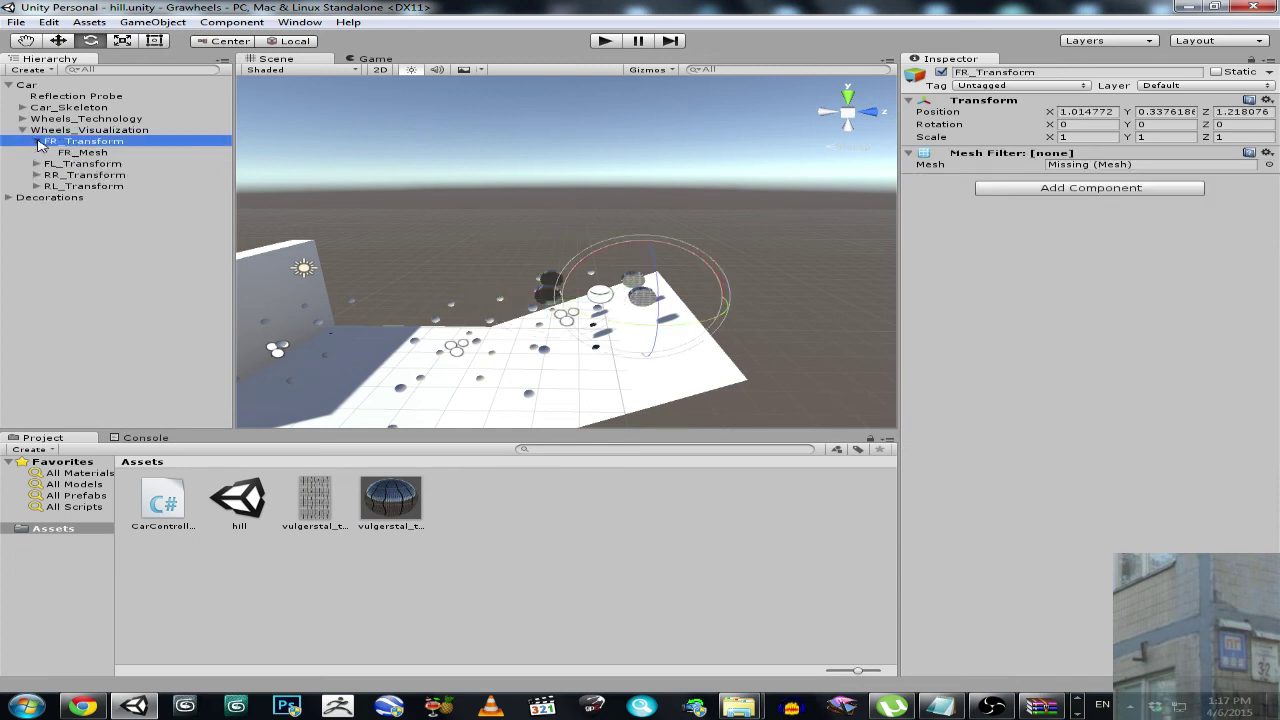
{"action": "left_click", "coordinate": [99, 152]}
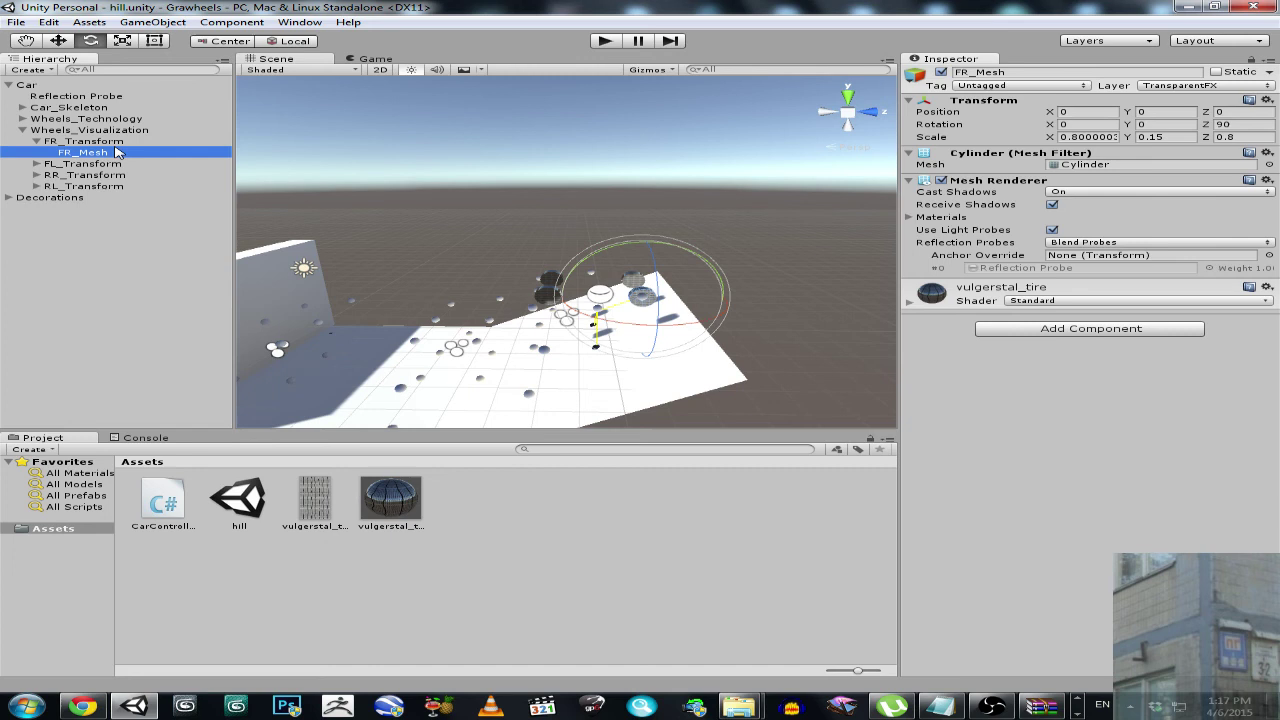
{"action": "left_click", "coordinate": [37, 141]}
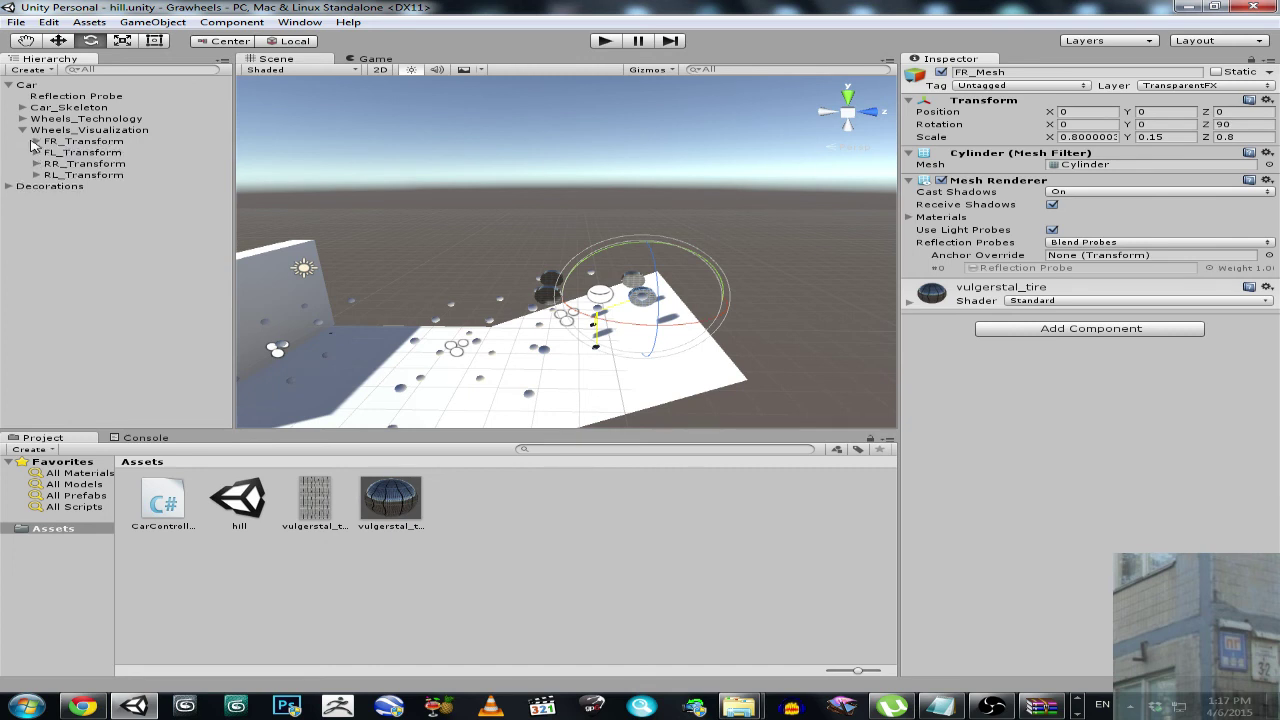
{"action": "left_click", "coordinate": [22, 130]}
Inspect the Decorations objects: Light Probe Group 2, Obstacle Cube and Hill Plane, then collapse the Hierarchy.
{"action": "left_click", "coordinate": [8, 141]}
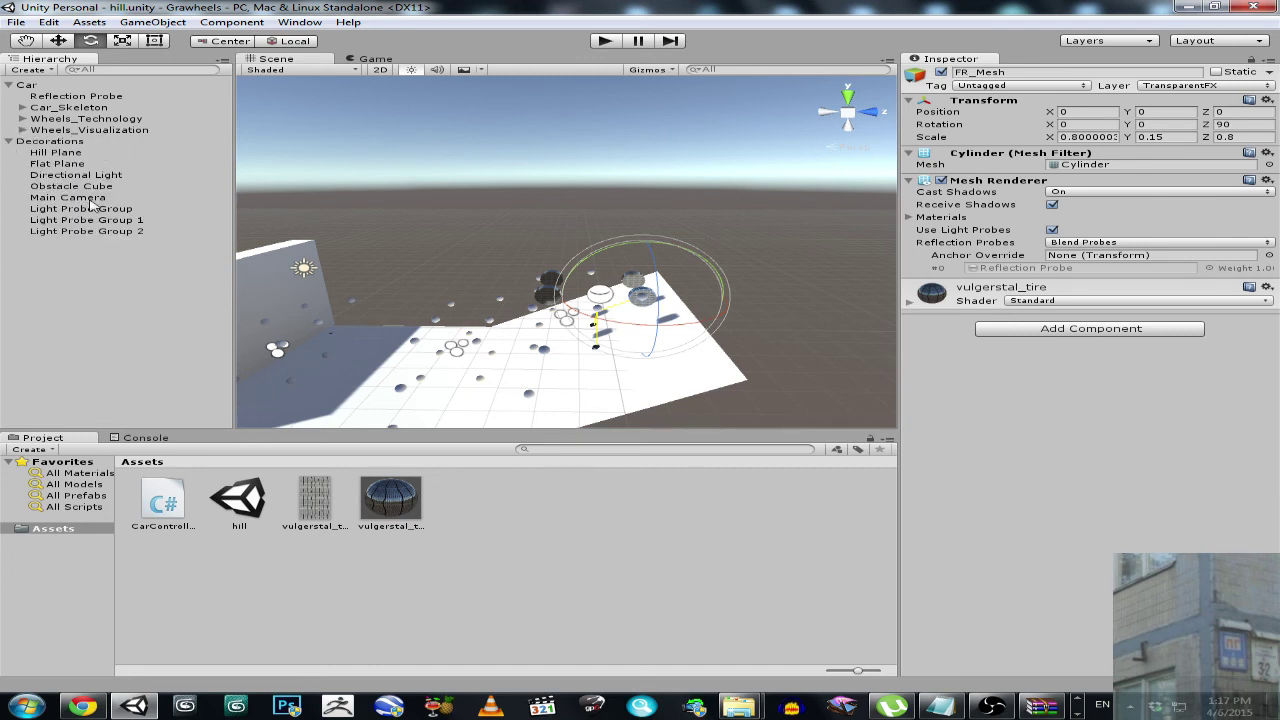
{"action": "left_click", "coordinate": [87, 231]}
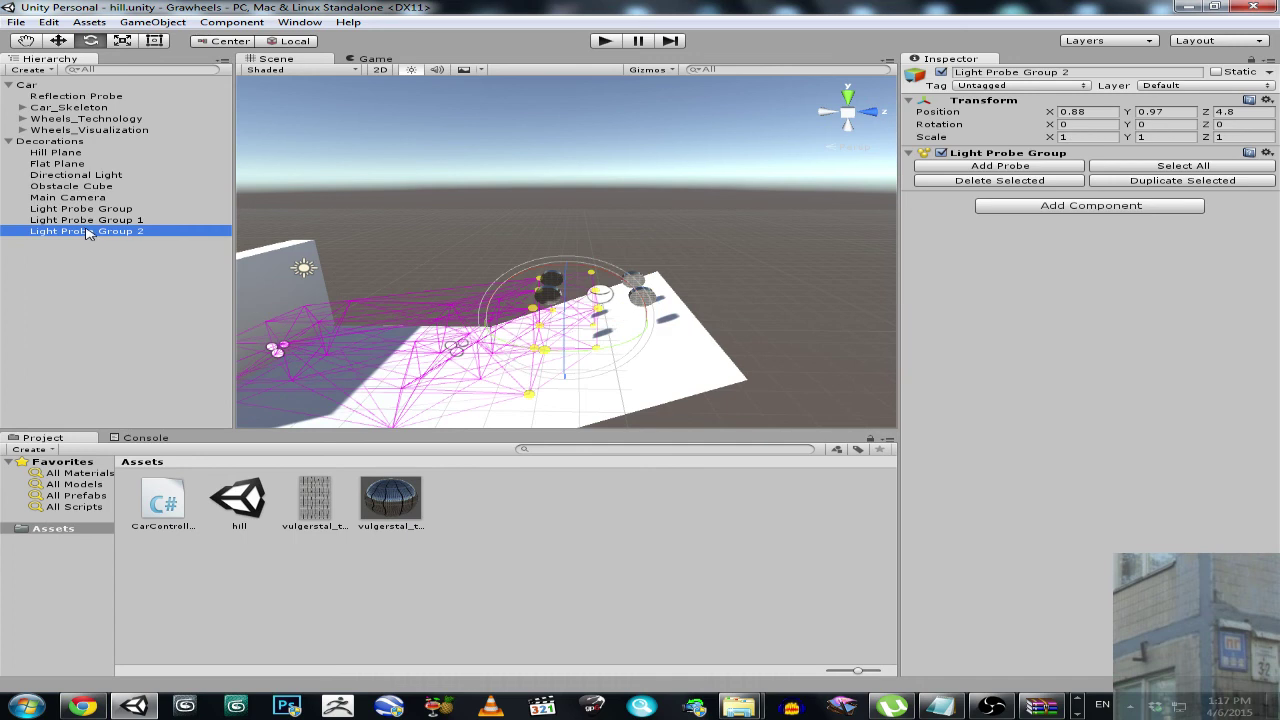
{"action": "key", "text": "Up"}
{"action": "key", "text": "Up"}
{"action": "key", "text": "Up"}
{"action": "key", "text": "Up"}
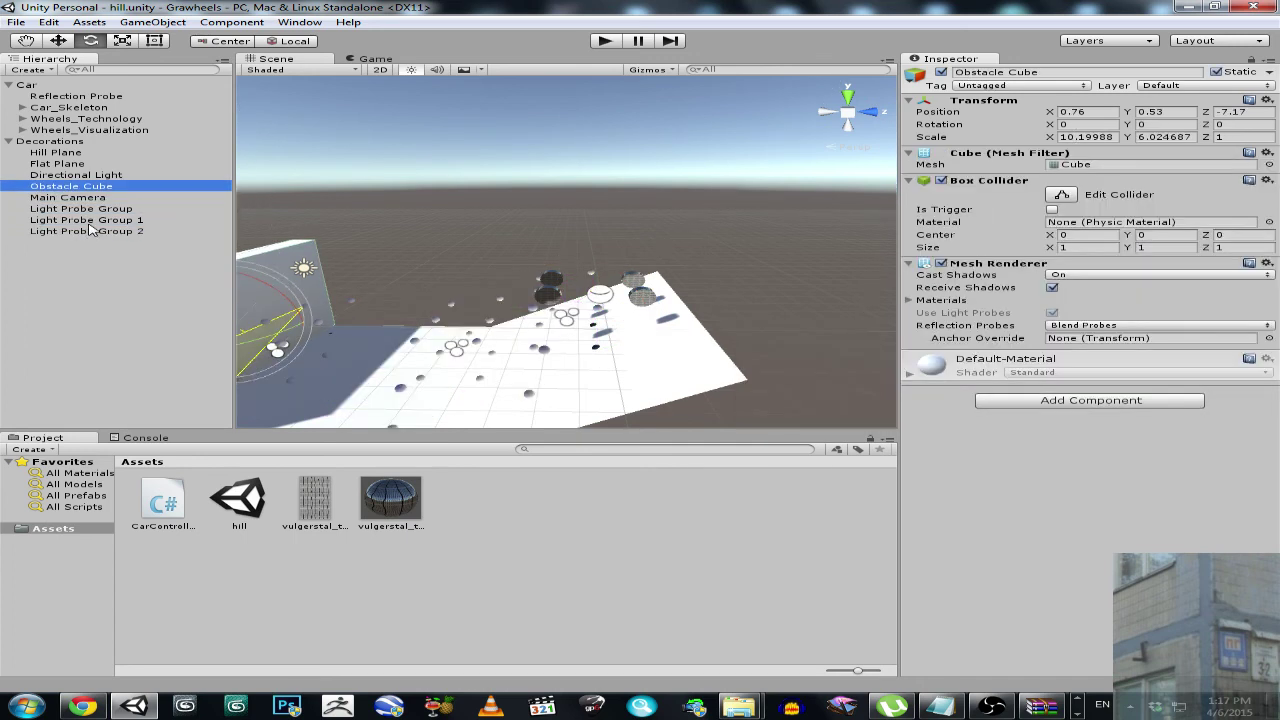
{"action": "key", "text": "Up"}
{"action": "key", "text": "Up"}
{"action": "key", "text": "Up"}
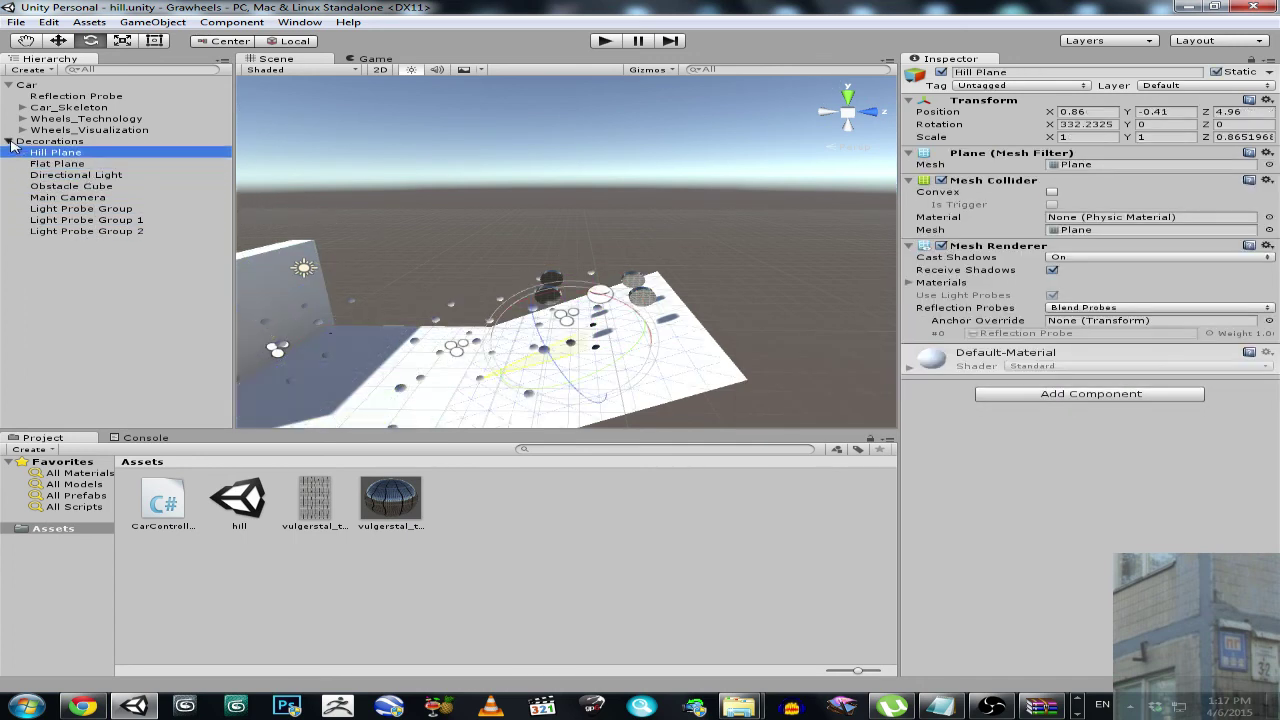
{"action": "left_click", "coordinate": [10, 142]}
{"action": "left_click", "coordinate": [12, 86]}
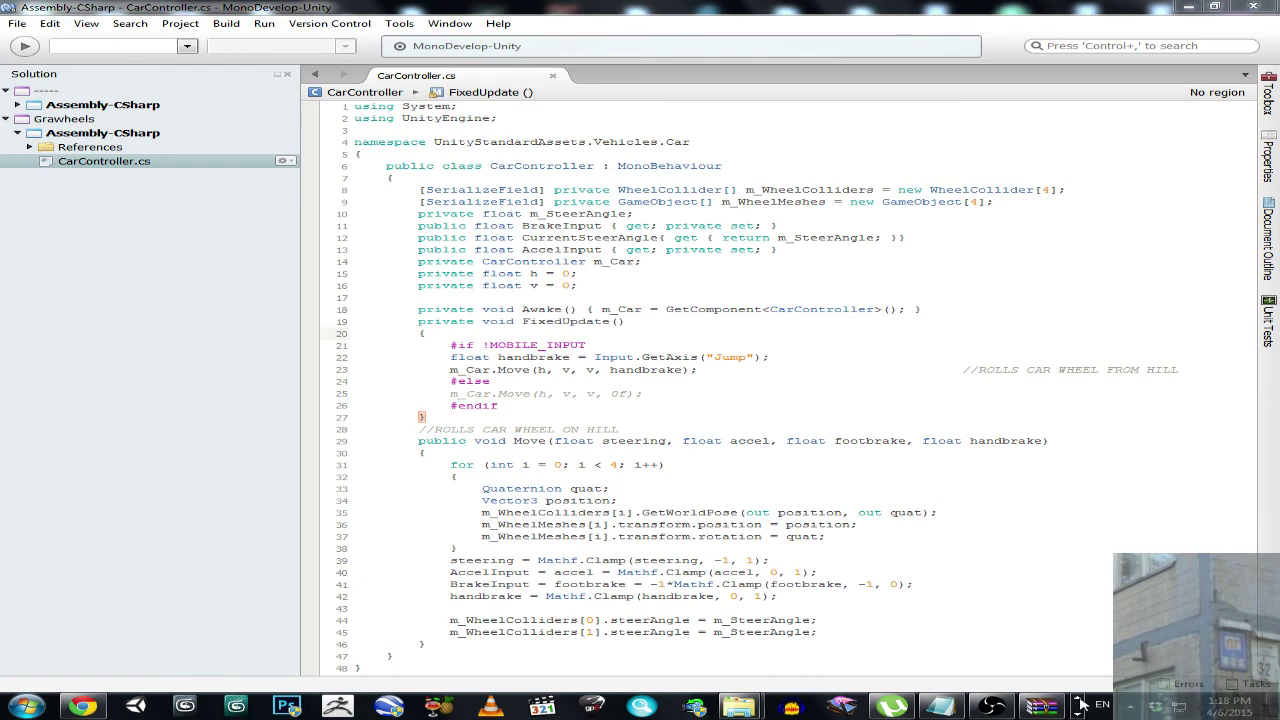
Bring the OBS recorder window up over the code editor.
{"action": "left_click", "coordinate": [992, 706]}
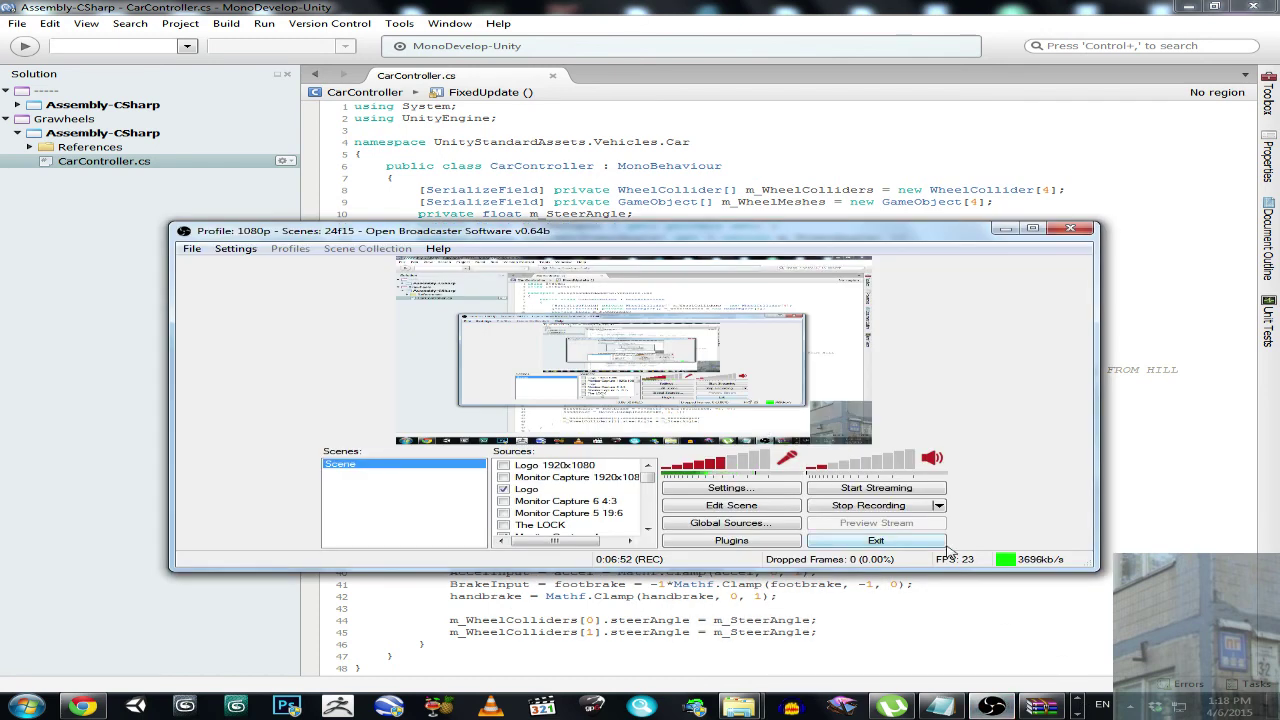